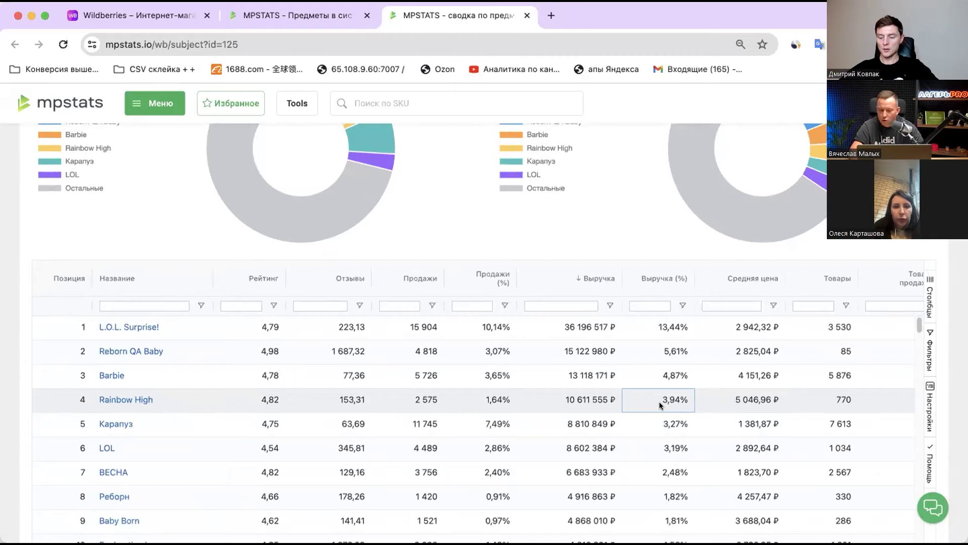
# Step: Examine the revenue of brands further down the dolls brand ranking, as far as the KykliReborn row
pyautogui.scroll(-5, 659, 401)
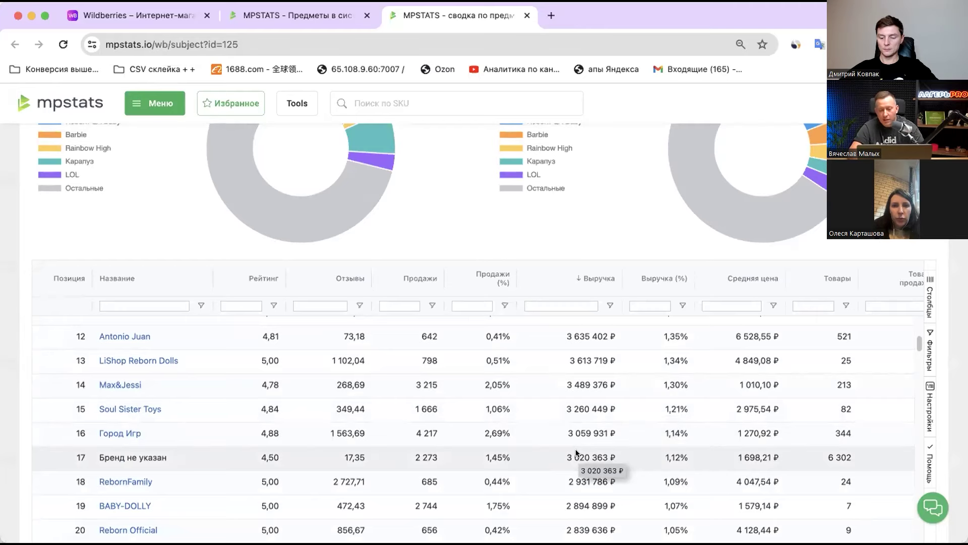
pyautogui.scroll(-5, 576, 452)
pyautogui.scroll(-2, 576, 453)
pyautogui.click(585, 426)
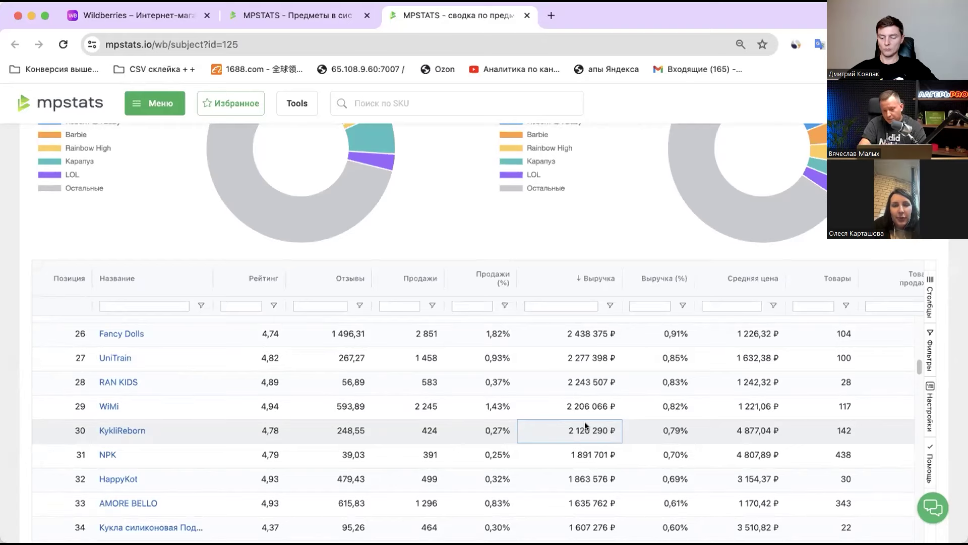
# Step: Search the niche selection page for "плать" and open the report for Одежда / Платья
pyautogui.click(309, 14)
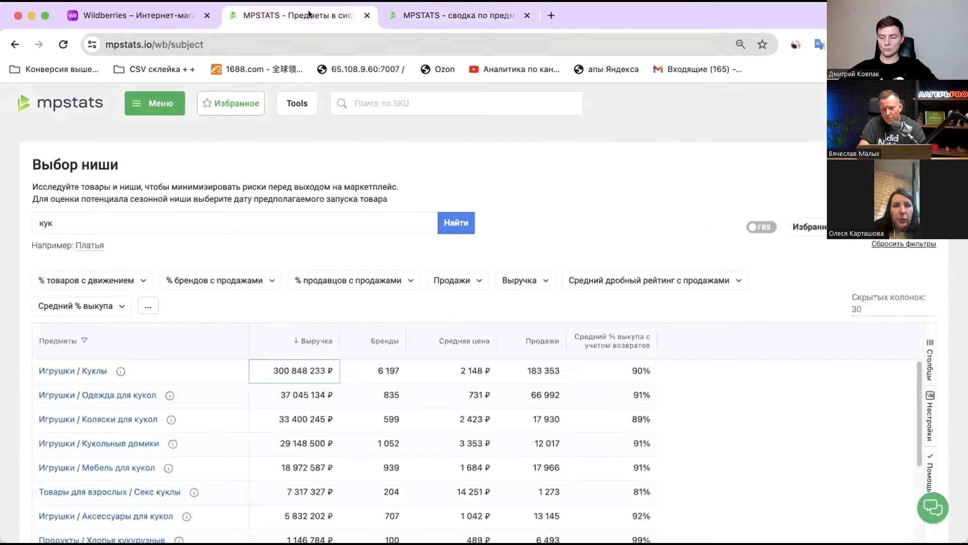
pyautogui.click(195, 214)
pyautogui.doubleClick(195, 214)
pyautogui.write('плать')
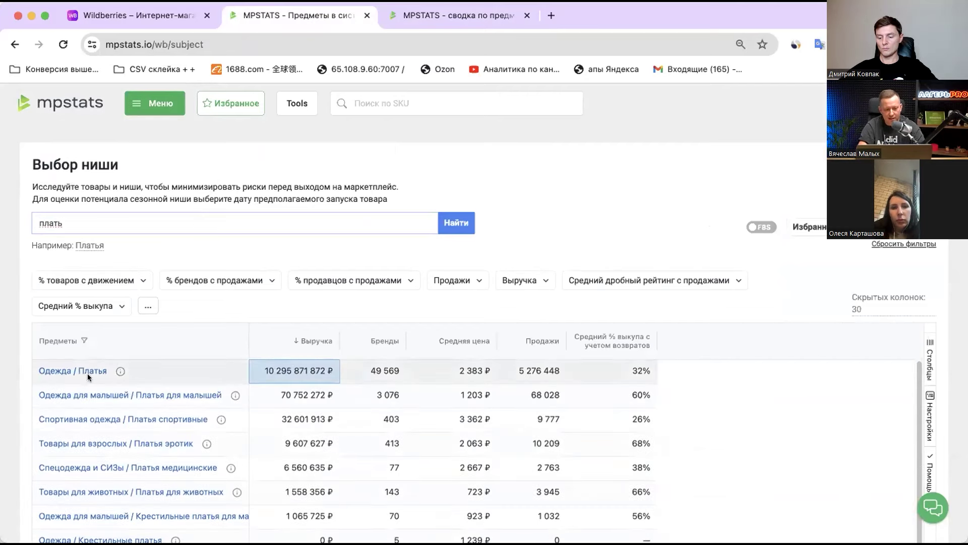
pyautogui.click(78, 369)
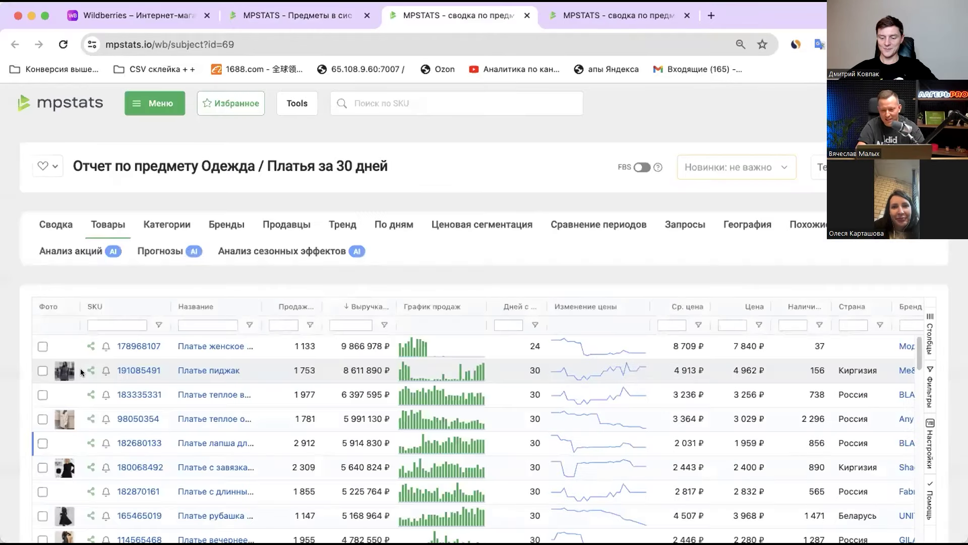
# Step: Examine the top-200 brands of the dresses report, comparing revenue and revenue share across the whole ranking
pyautogui.click(231, 225)
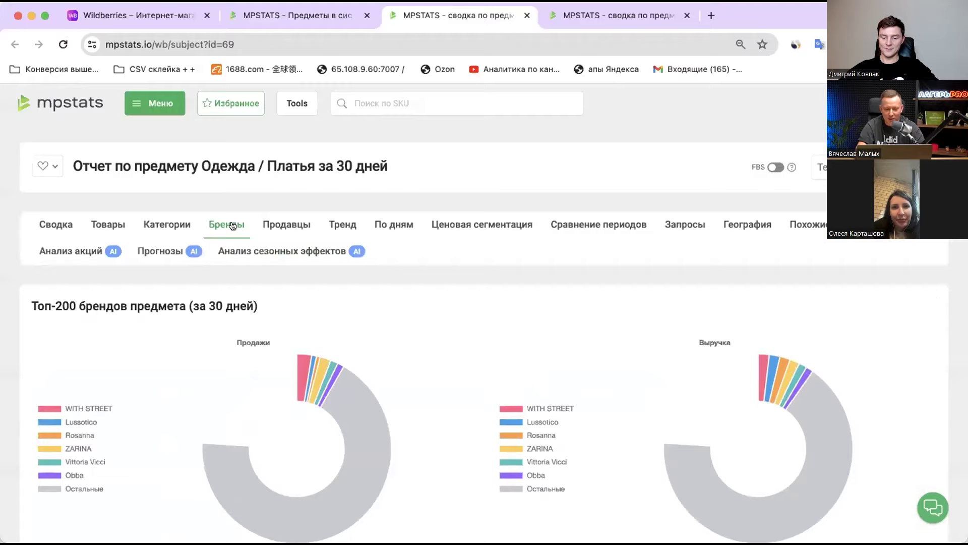
pyautogui.scroll(-5, 232, 225)
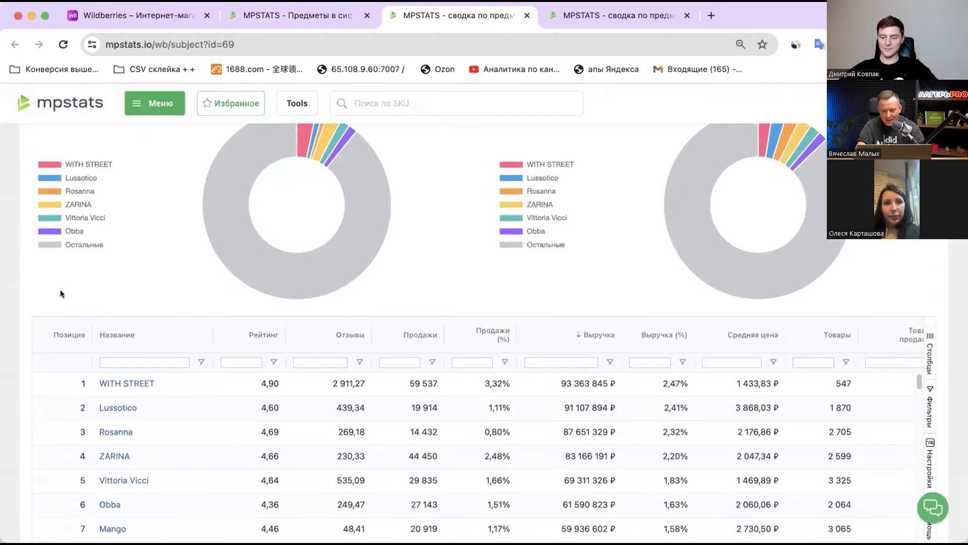
pyautogui.scroll(-1, 28, 322)
pyautogui.scroll(-20, 280, 411)
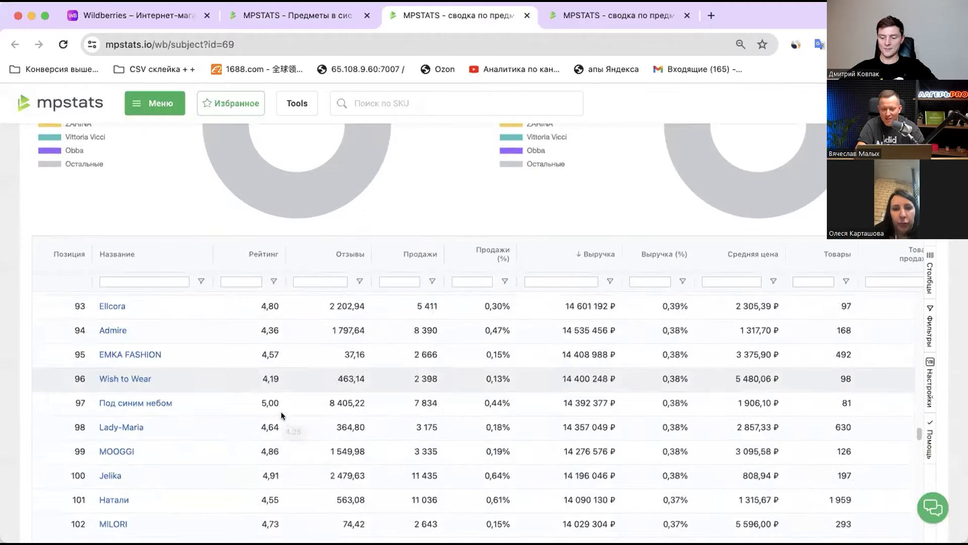
pyautogui.scroll(-20, 280, 412)
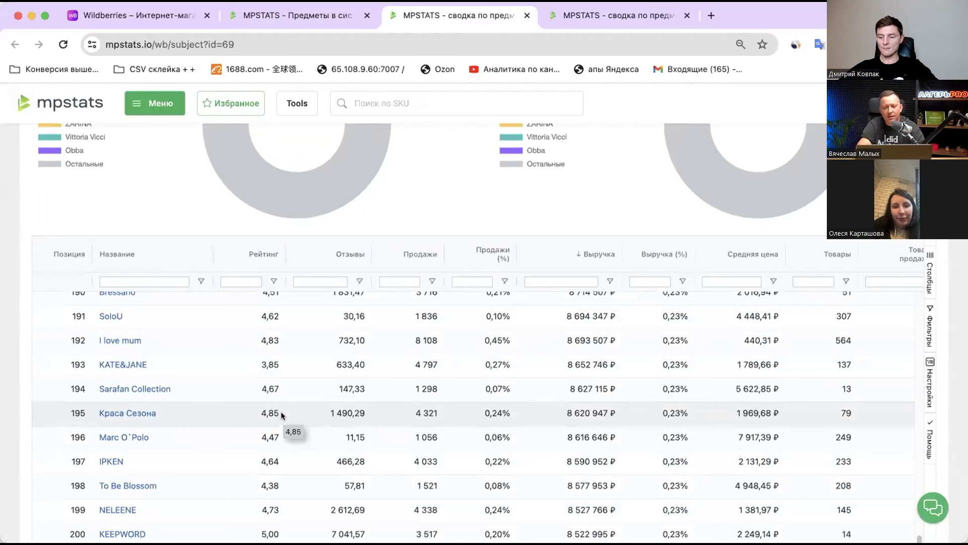
pyautogui.scroll(20, 280, 412)
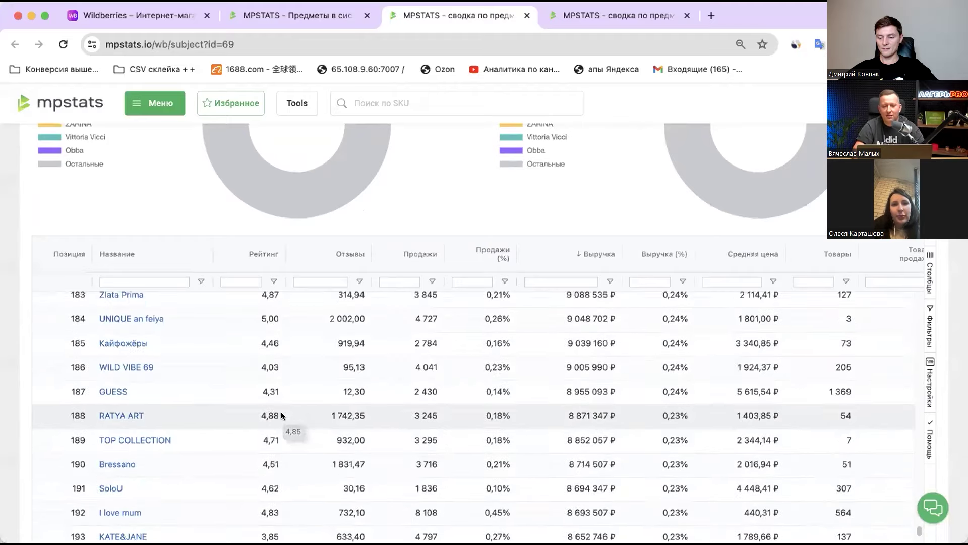
pyautogui.scroll(15, 281, 411)
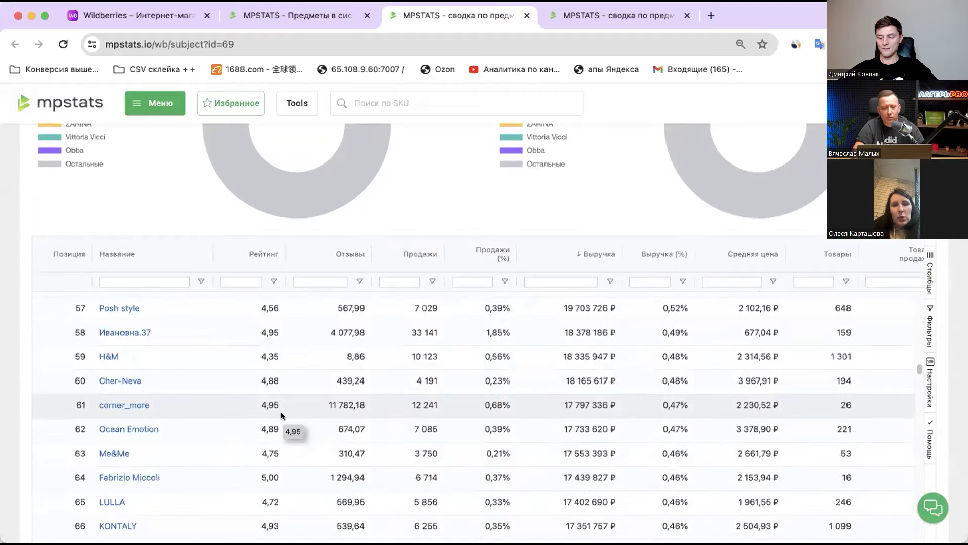
pyautogui.scroll(-8, 280, 411)
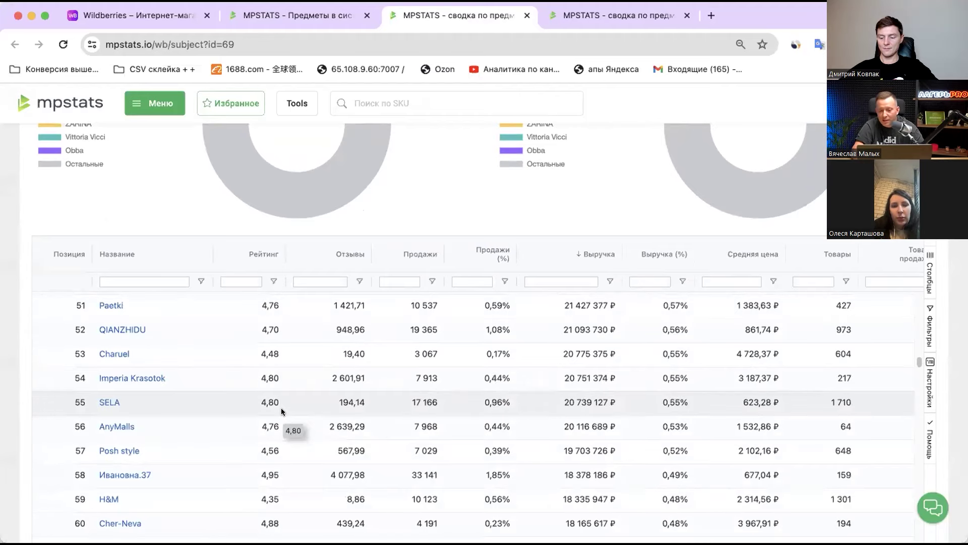
pyautogui.scroll(-5, 470, 403)
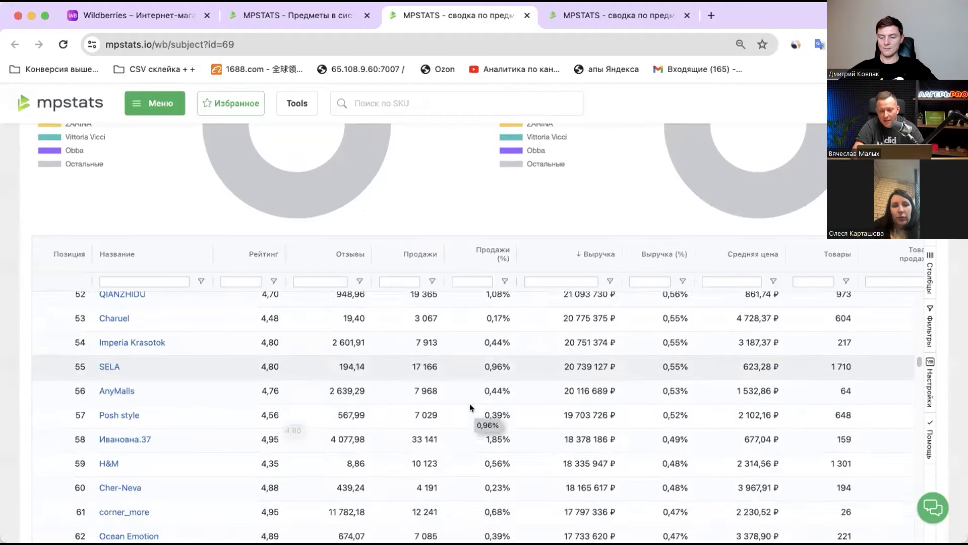
pyautogui.scroll(-15, 470, 403)
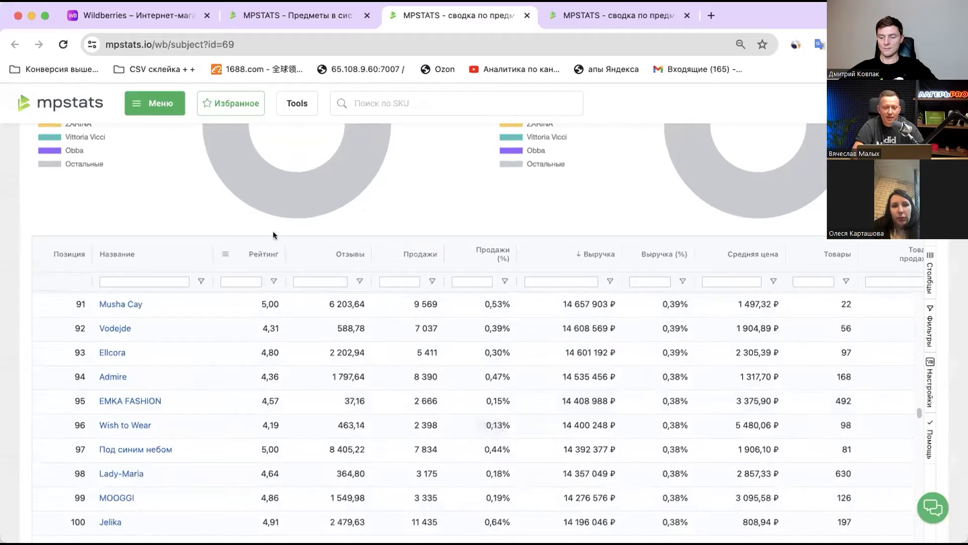
# Step: Return to the Игрушки / Куклы report and display its price segmentation chart
pyautogui.click(628, 13)
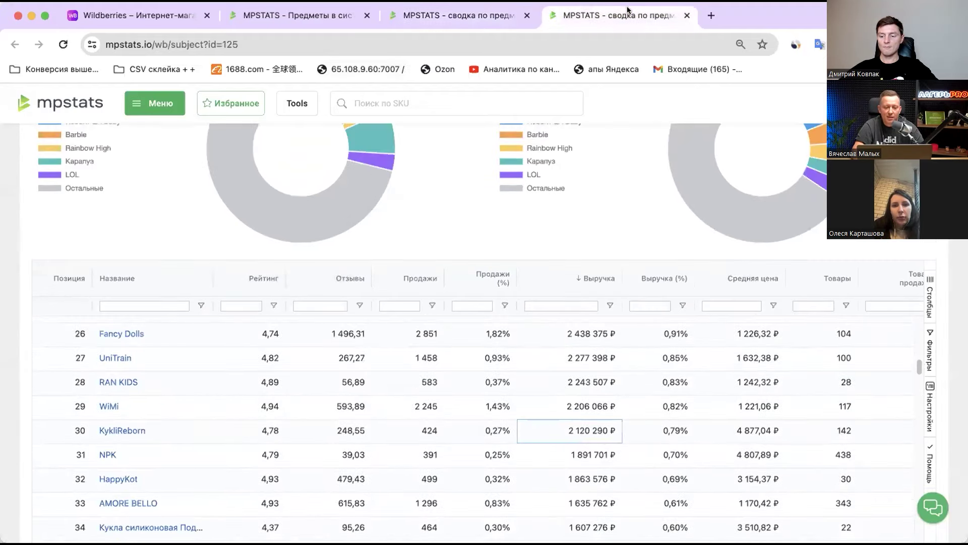
pyautogui.scroll(15, 282, 286)
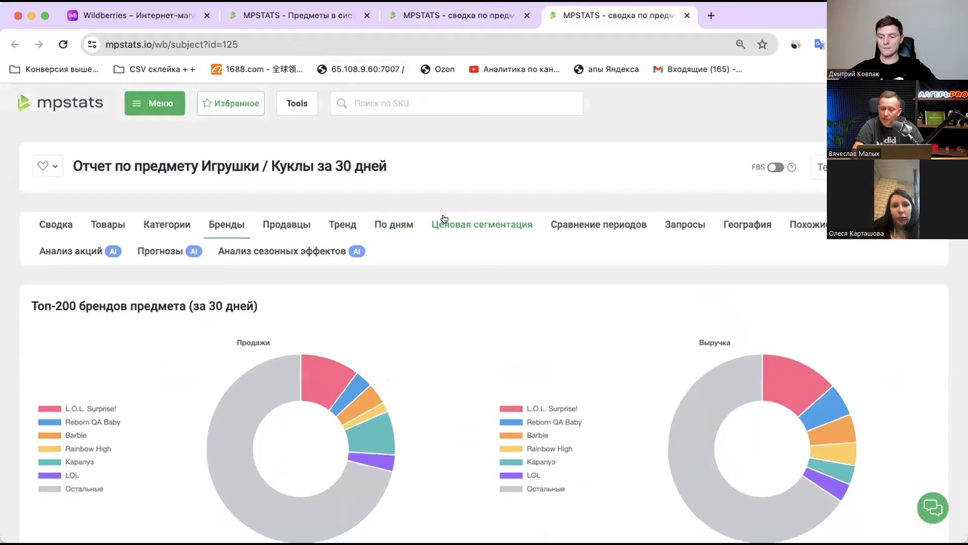
pyautogui.click(444, 222)
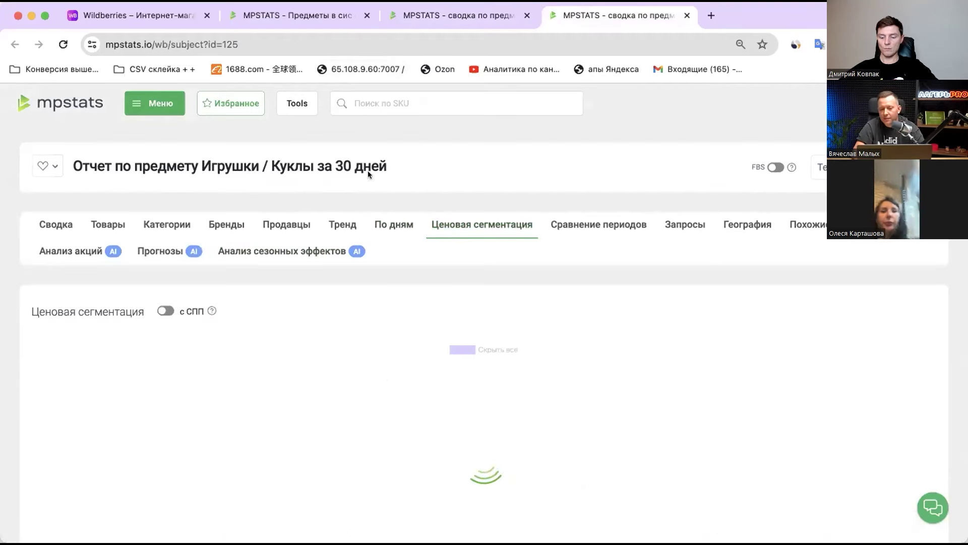
pyautogui.scroll(-2, 368, 171)
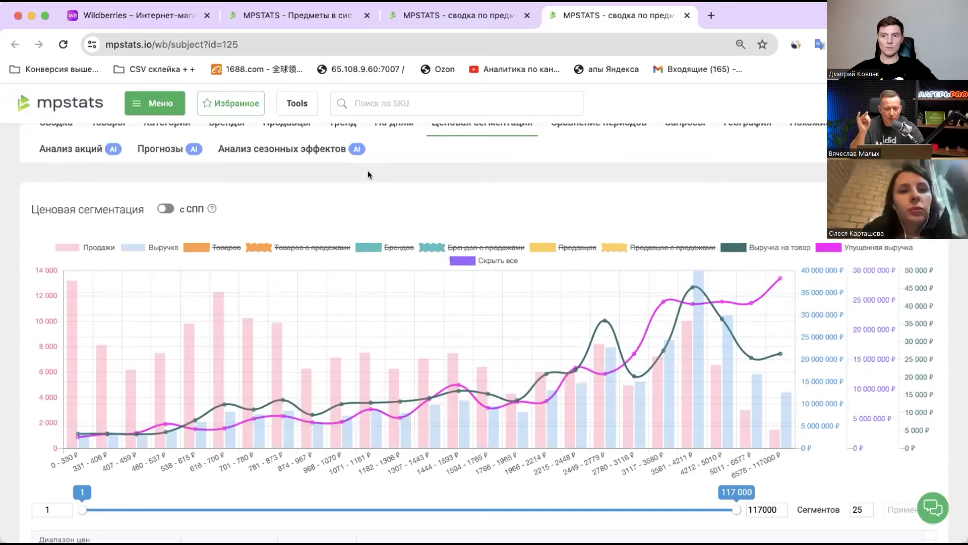
# Step: Divide the dolls price segmentation into 5 segments
pyautogui.scroll(-3, 367, 171)
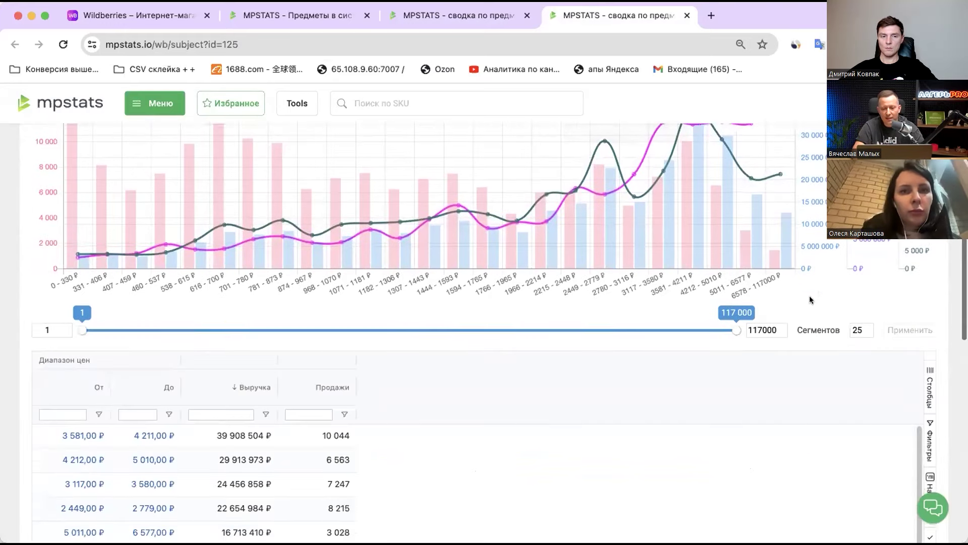
pyautogui.doubleClick(853, 324)
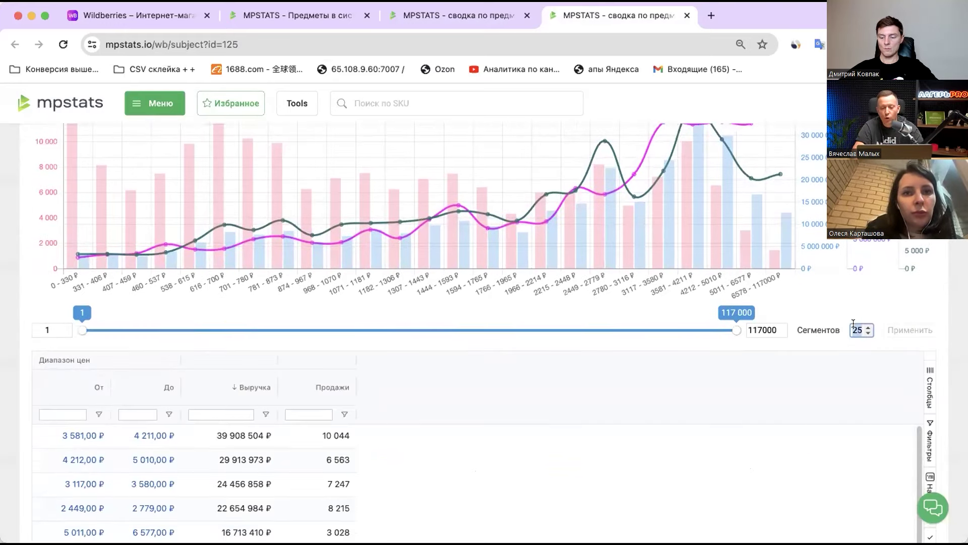
pyautogui.write('5')
pyautogui.scroll(-3, 843, 384)
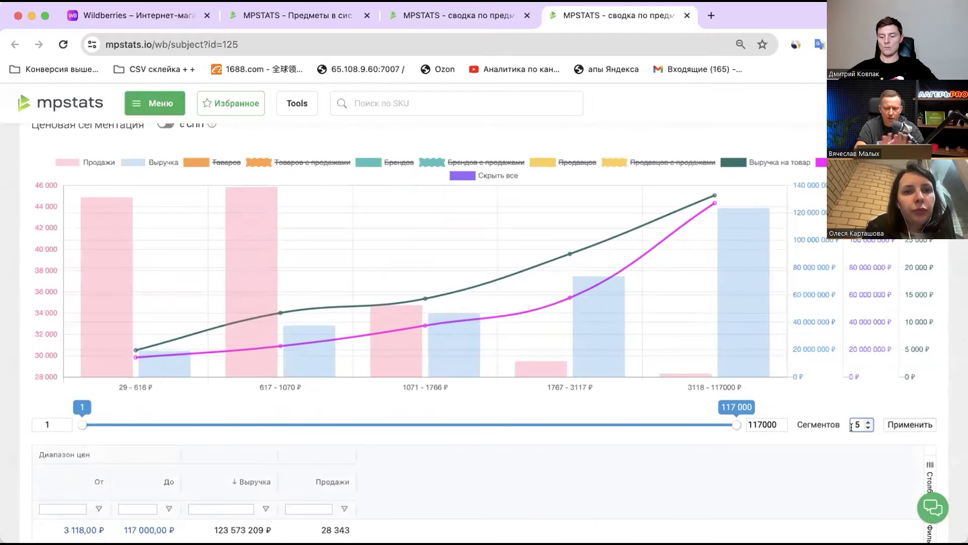
# Step: Examine the price range table, highlighting the most expensive segment and its revenue
pyautogui.scroll(-5, 851, 427)
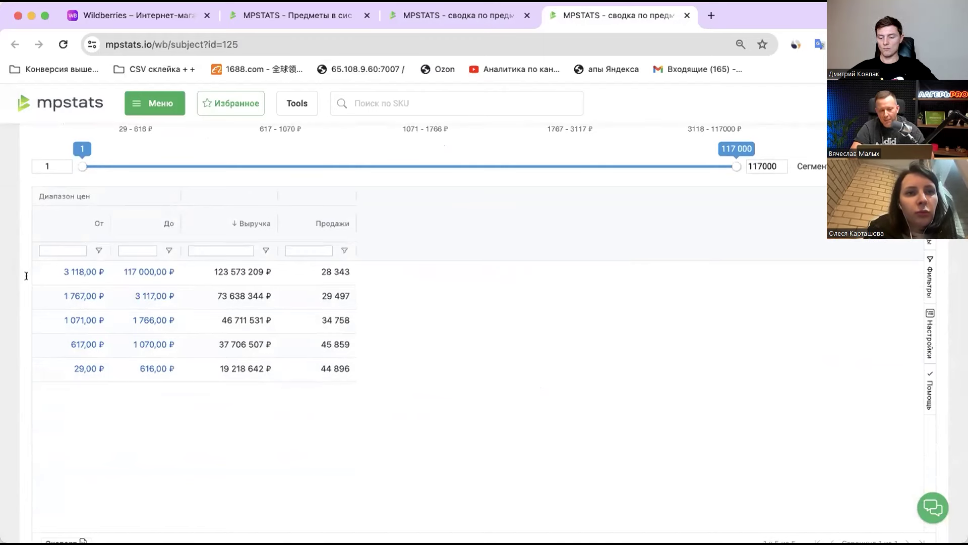
pyautogui.click(230, 268)
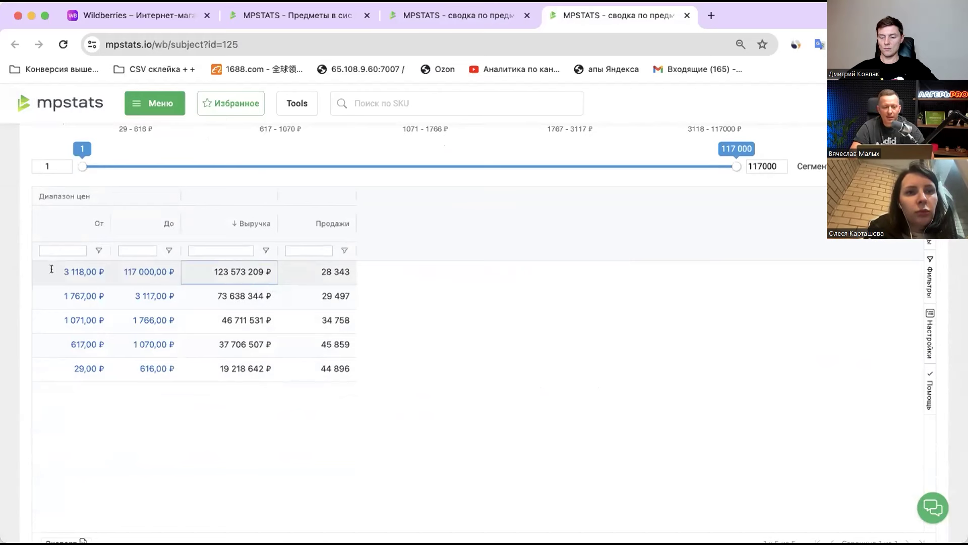
pyautogui.moveTo(52, 270); pyautogui.dragTo(167, 277)
pyautogui.moveTo(253, 281); pyautogui.dragTo(349, 276)
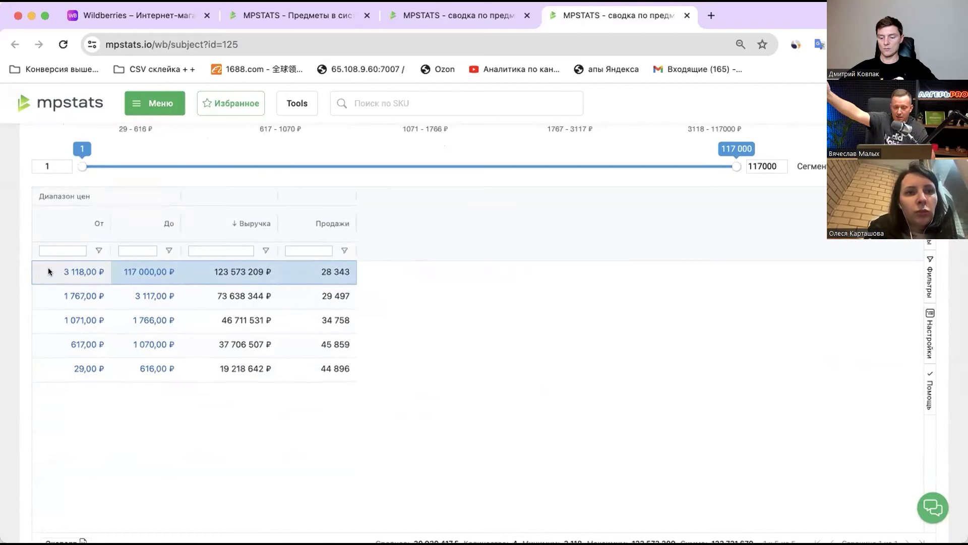
pyautogui.click(200, 269)
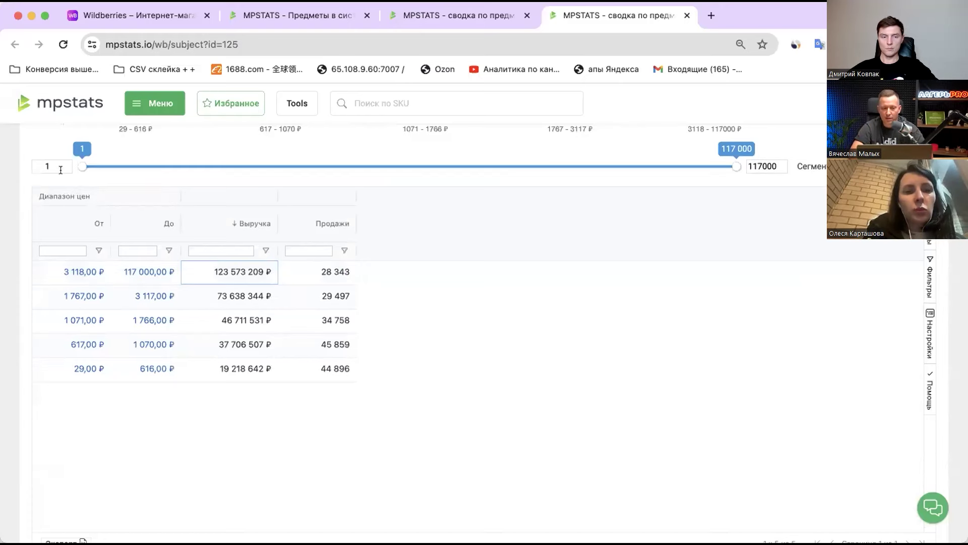
# Step: Set the minimum price of the segmentation to 3000 and apply it
pyautogui.moveTo(60, 167); pyautogui.dragTo(28, 161)
pyautogui.write('3000')
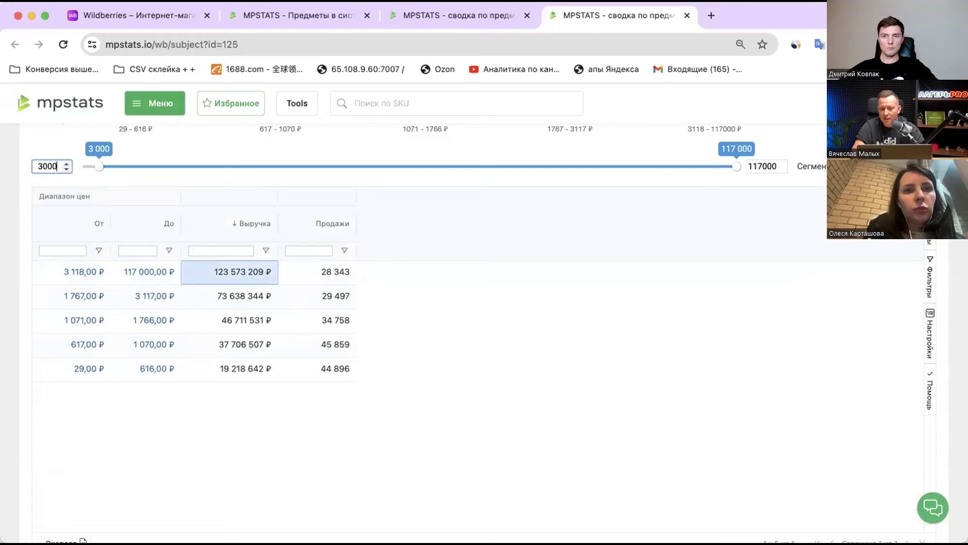
pyautogui.press('Return')
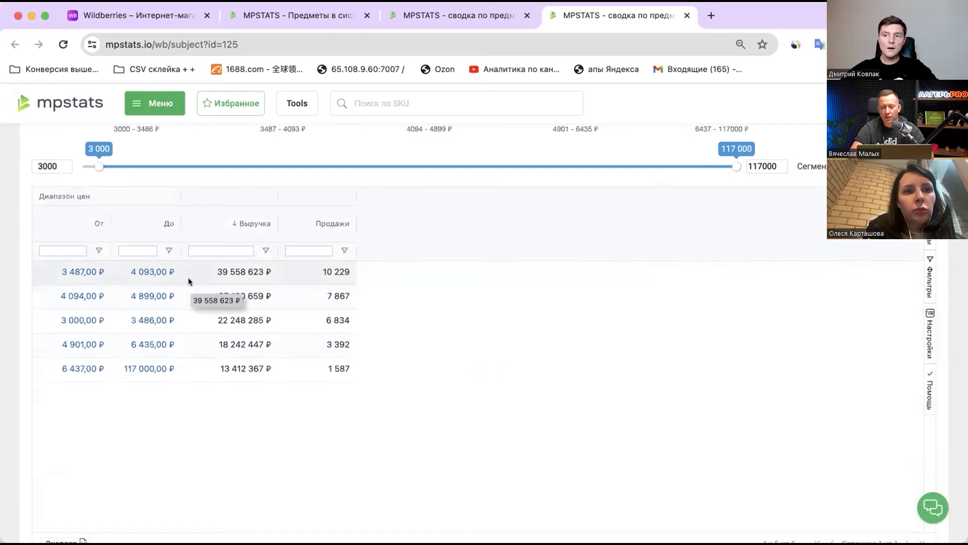
# Step: Compare the new price ranges by highlighting the two most expensive segments and the 3 487–4 093 ₽ segment
pyautogui.moveTo(61, 368); pyautogui.dragTo(340, 372)
pyautogui.moveTo(38, 344); pyautogui.dragTo(340, 367)
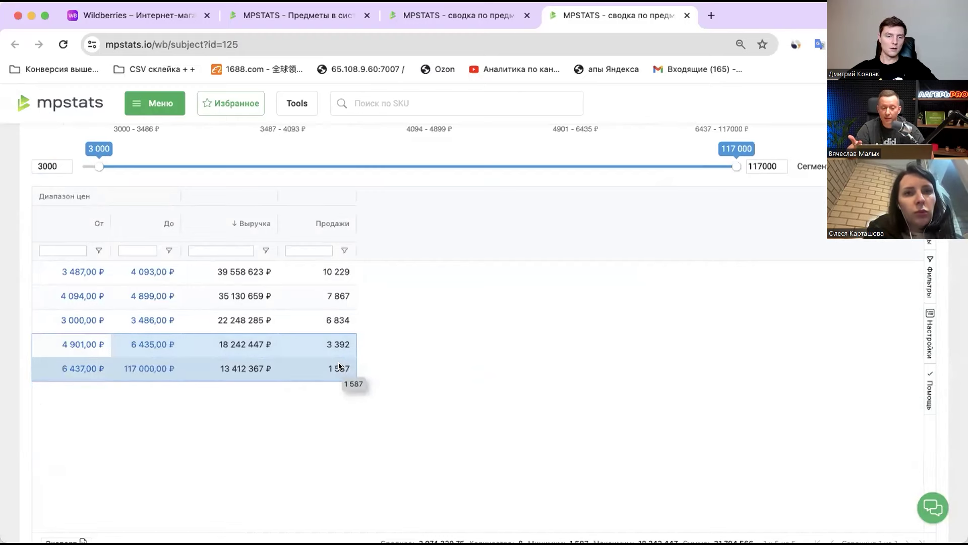
pyautogui.moveTo(43, 262); pyautogui.dragTo(349, 263)
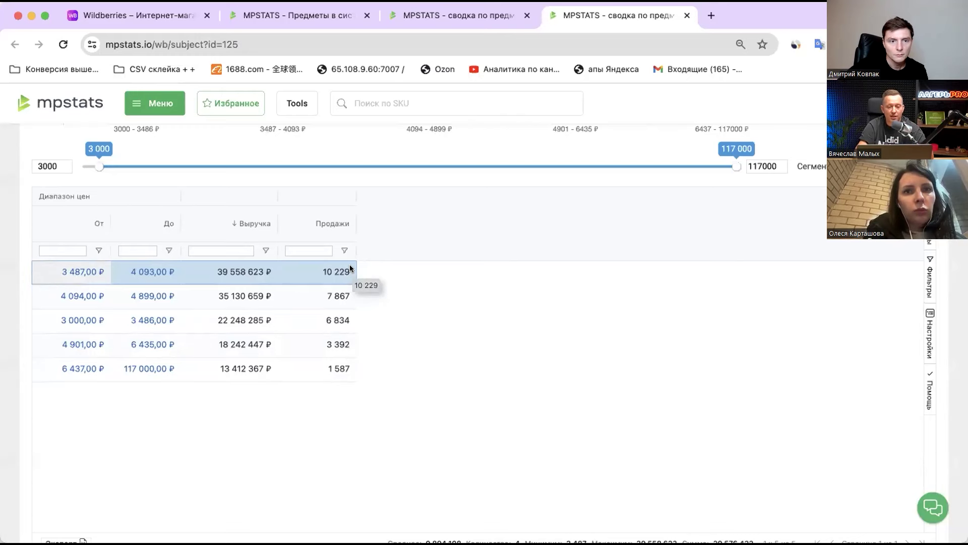
pyautogui.moveTo(76, 368); pyautogui.dragTo(338, 368)
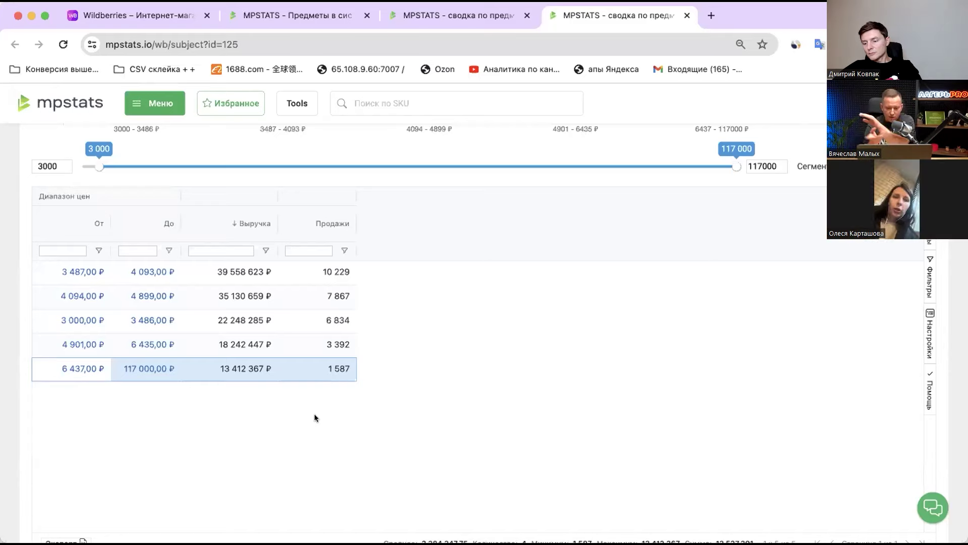
# Step: Switch to Wildberries, search for article 170268597 and show the sales statistics block on its product page
pyautogui.press('super+1')
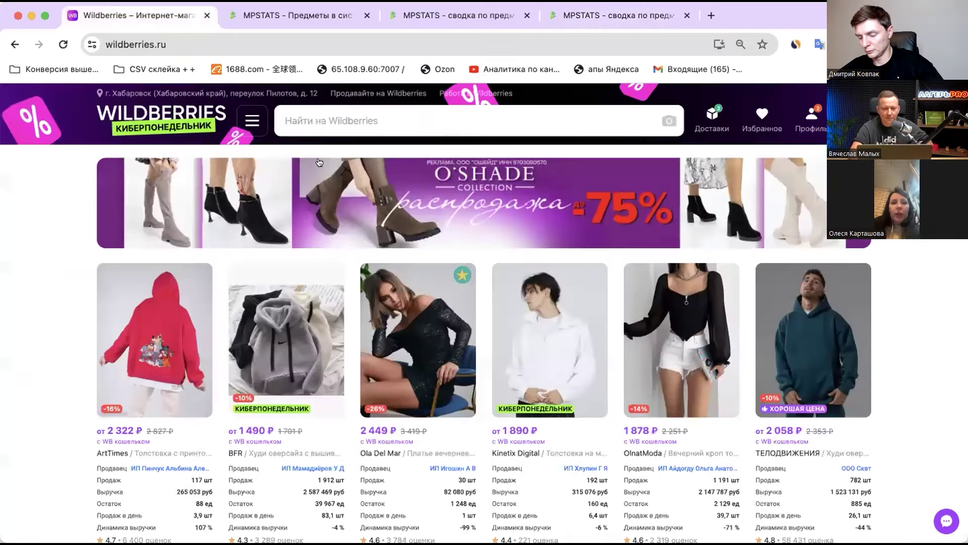
pyautogui.click(314, 125)
pyautogui.write('1702')
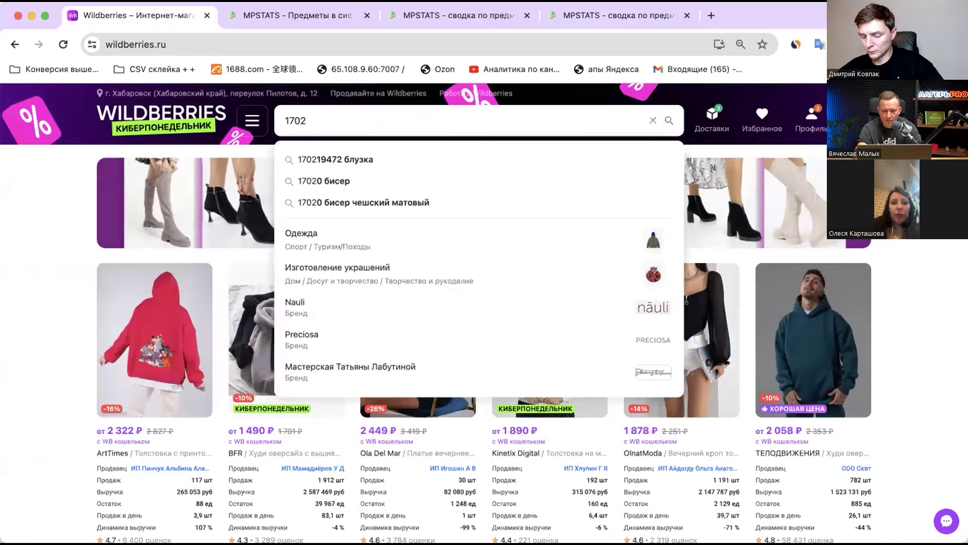
pyautogui.write('68')
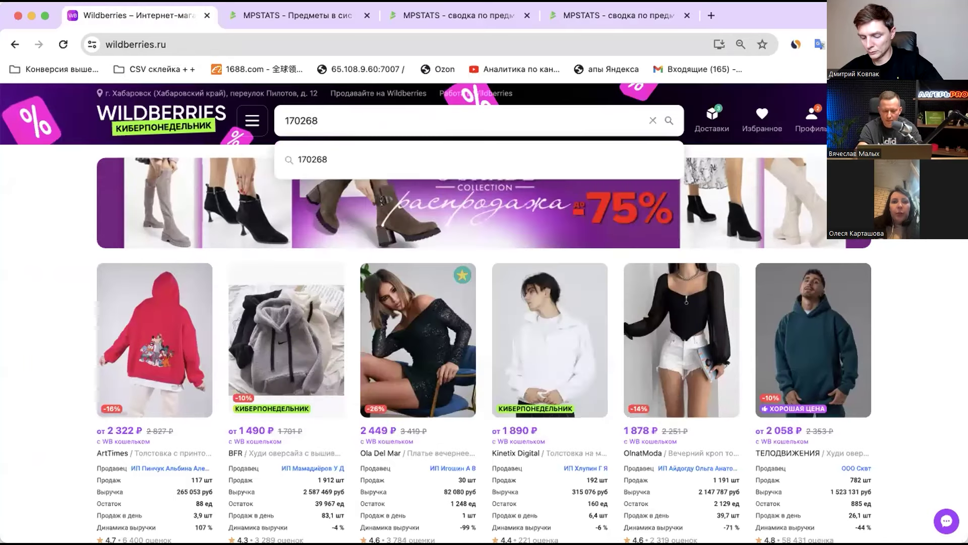
pyautogui.write('597')
pyautogui.press('Return')
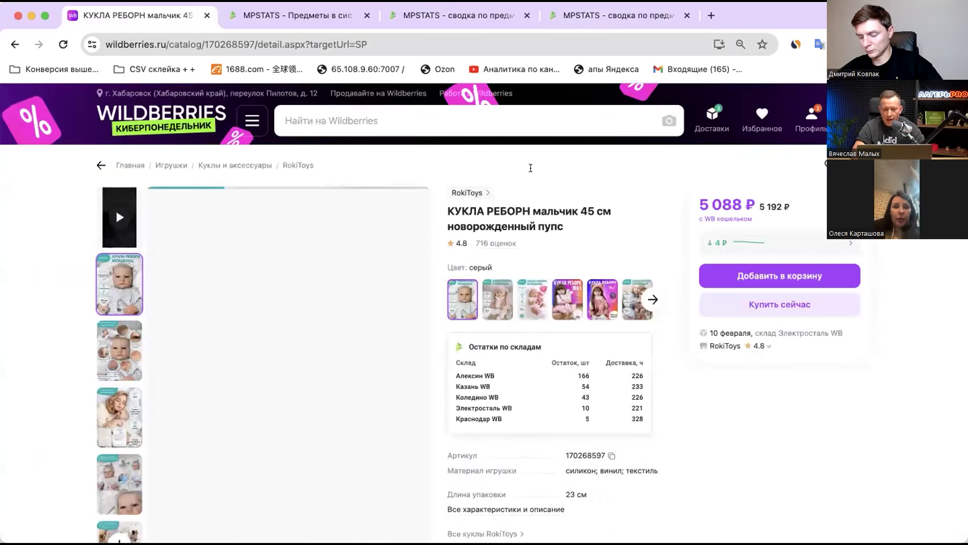
pyautogui.scroll(-5, 598, 130)
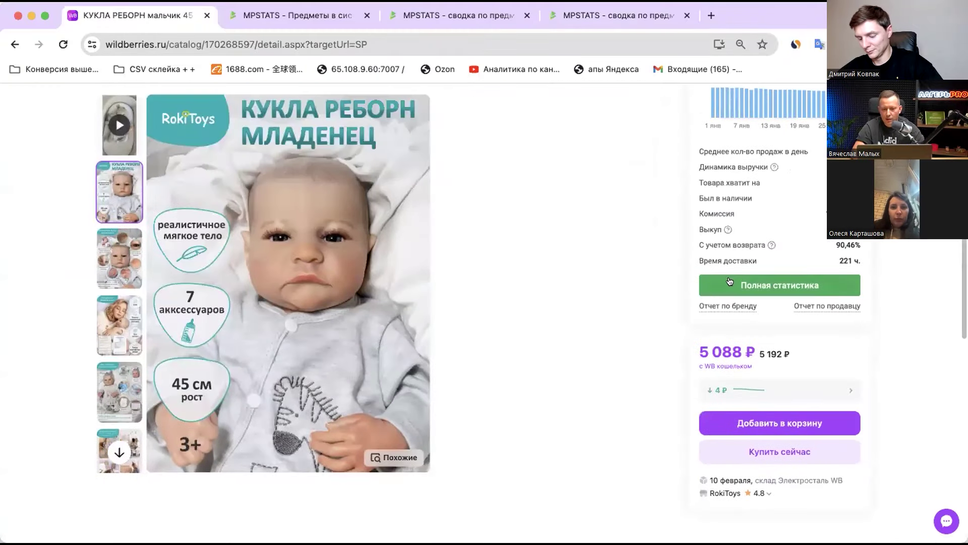
# Step: Open the doll's full MPSTATS statistics and find its supplier in the item details
pyautogui.click(730, 283)
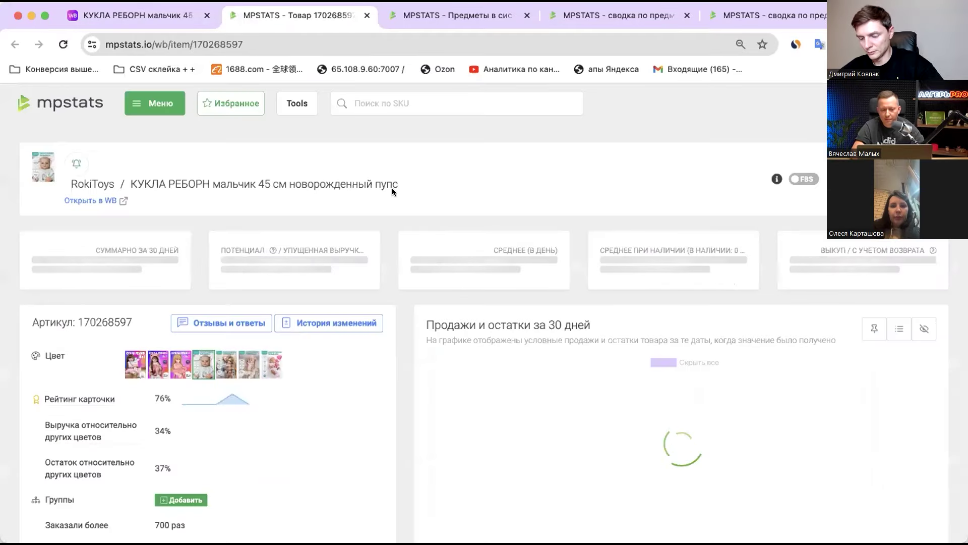
pyautogui.scroll(-4, 393, 182)
pyautogui.scroll(-1, 393, 172)
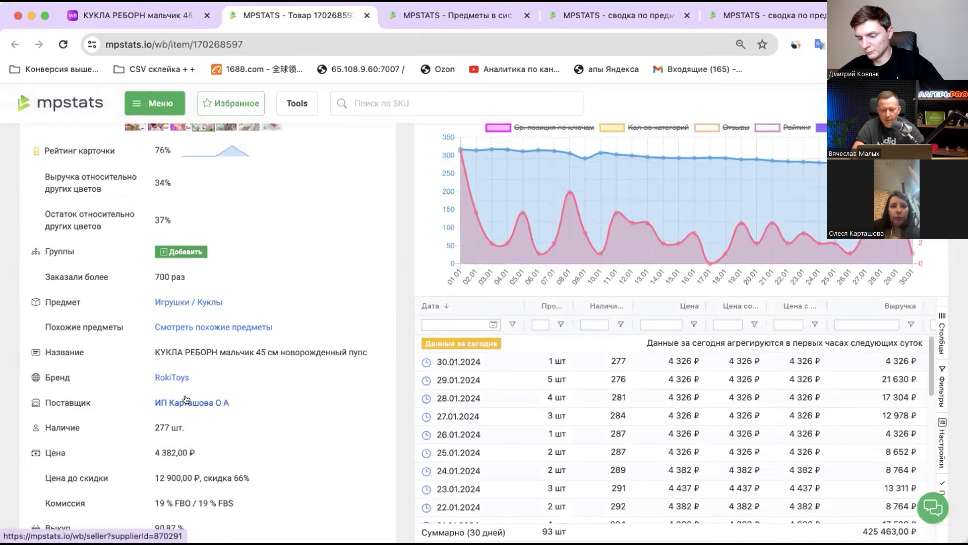
# Step: Open the supplier's report and set its period to 30.10.2023–30.01.2024
pyautogui.click(186, 400)
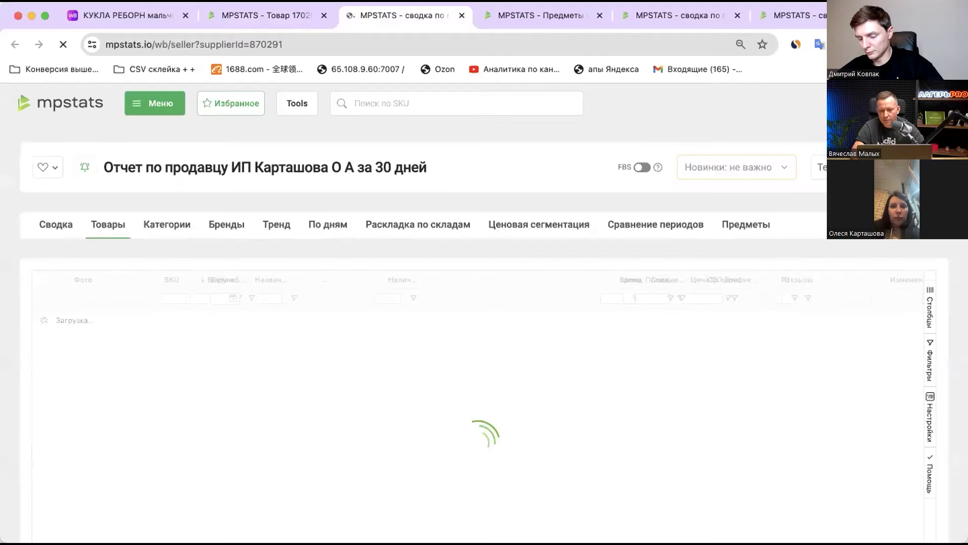
pyautogui.click(820, 167)
pyautogui.click(836, 307)
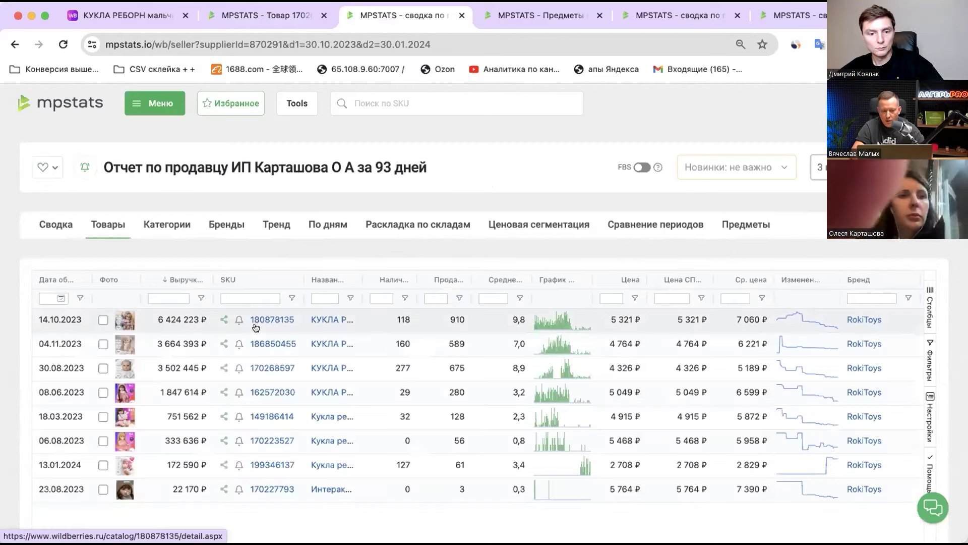
# Step: Preview the seller's product photos and highlight the revenue figures of the top six products
pyautogui.moveTo(121, 316)
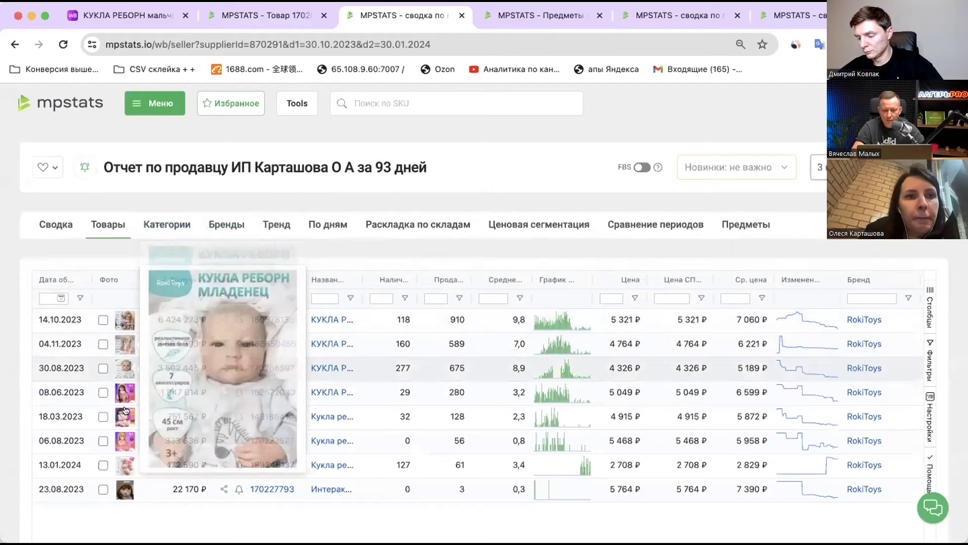
pyautogui.moveTo(126, 414)
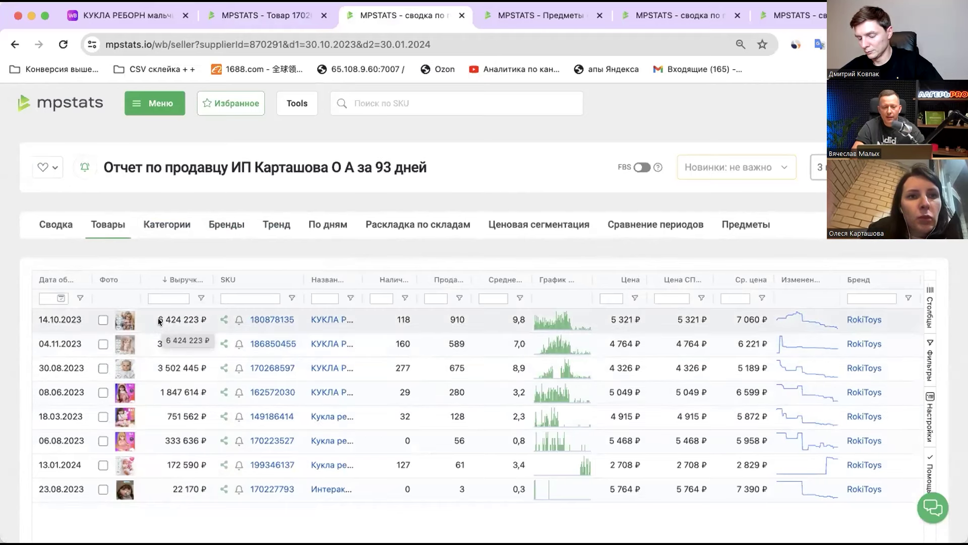
pyautogui.click(159, 321)
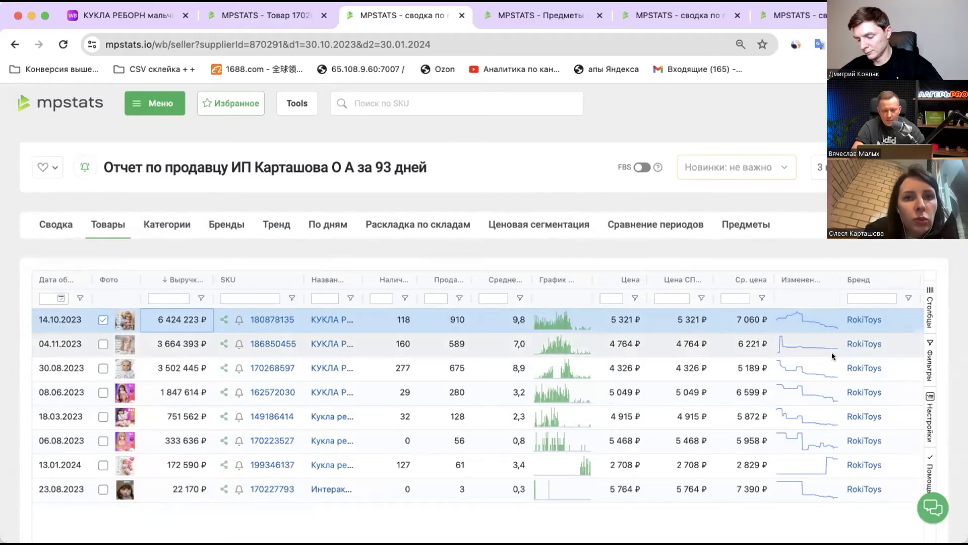
pyautogui.moveTo(177, 320); pyautogui.dragTo(159, 448)
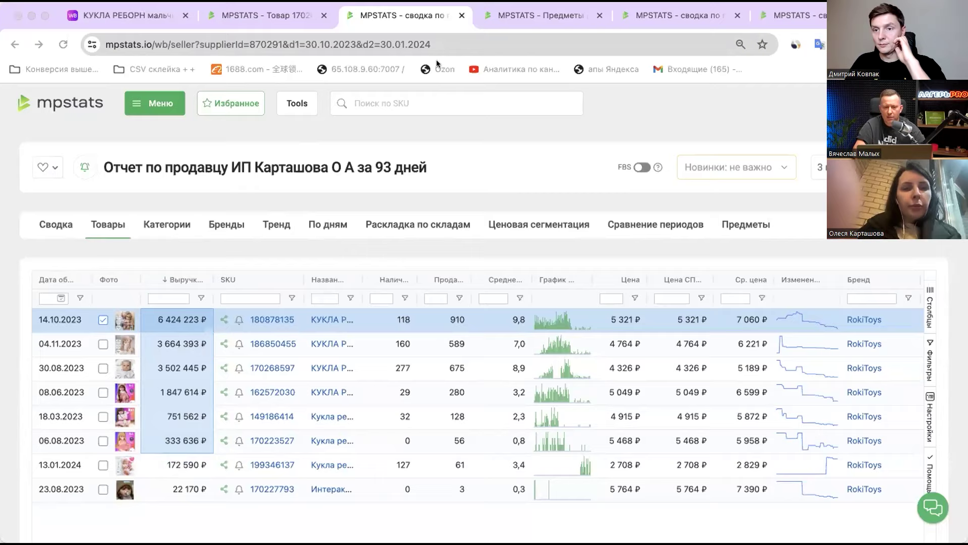
# Step: Switch to the Google Sheets file "Воронка ВБ + АРК // ЛАГЕРЬ PRO 3.0" and show the sample sheet "Воронка + АРК (образец)" at 150%
pyautogui.click(466, 19)
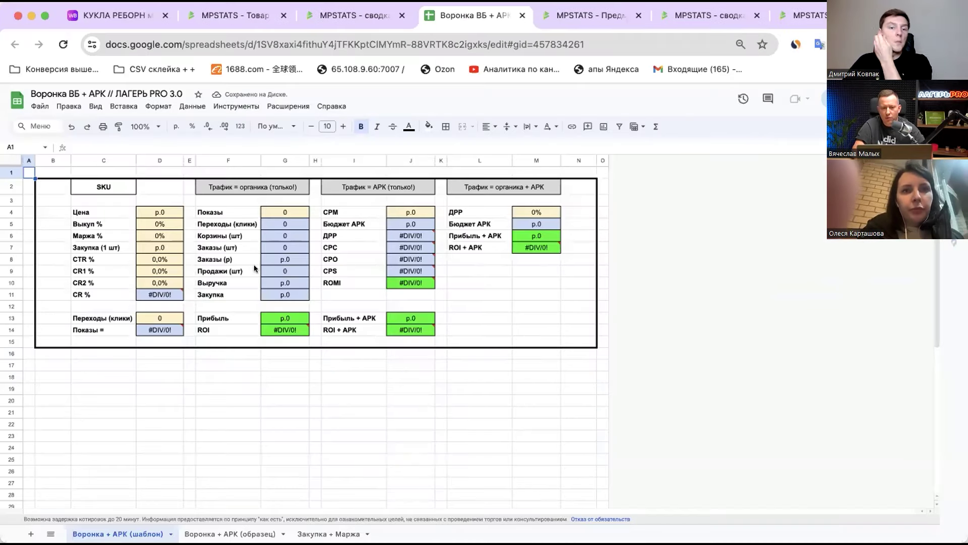
pyautogui.click(196, 533)
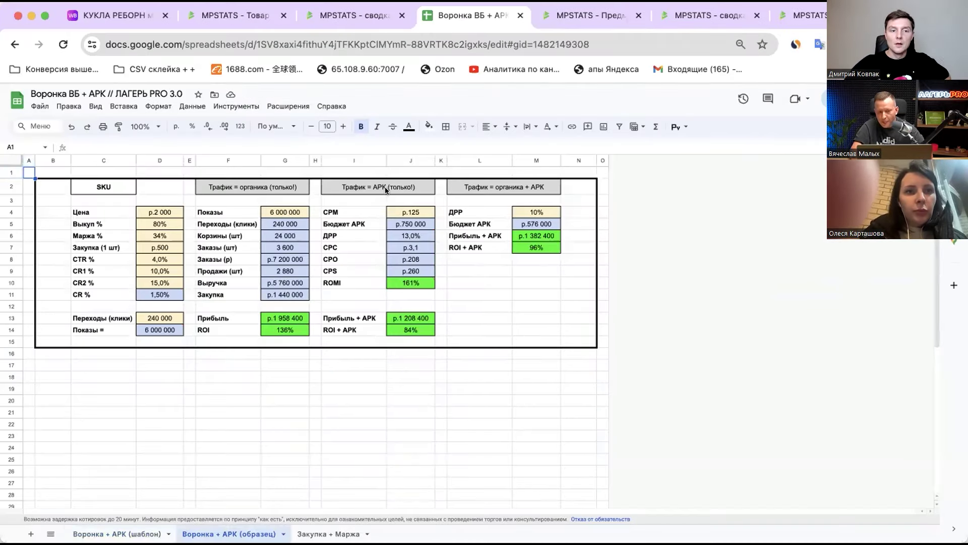
pyautogui.click(145, 126)
pyautogui.click(147, 226)
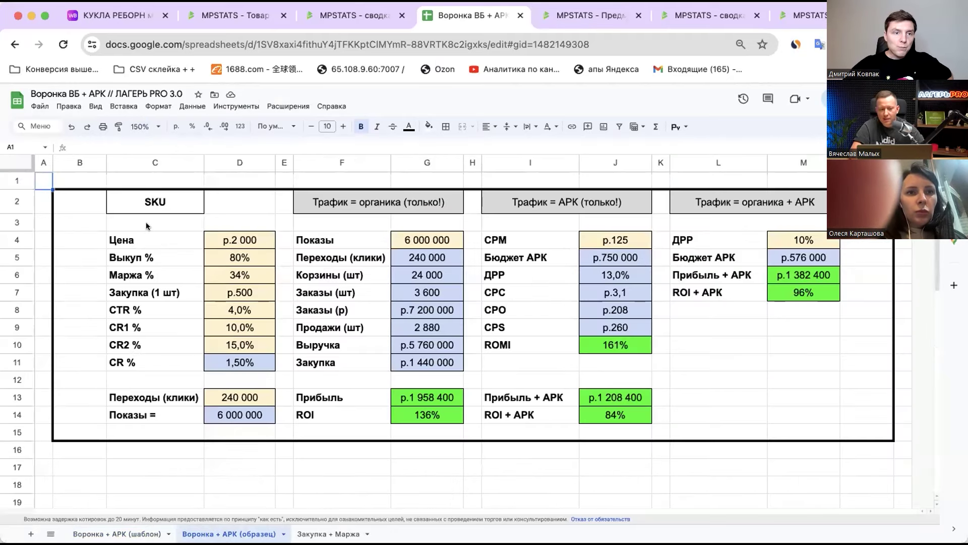
# Step: Review the sample funnel by highlighting the input cells D4:D10 and the organic traffic results G5:G11
pyautogui.moveTo(241, 240); pyautogui.dragTo(246, 343)
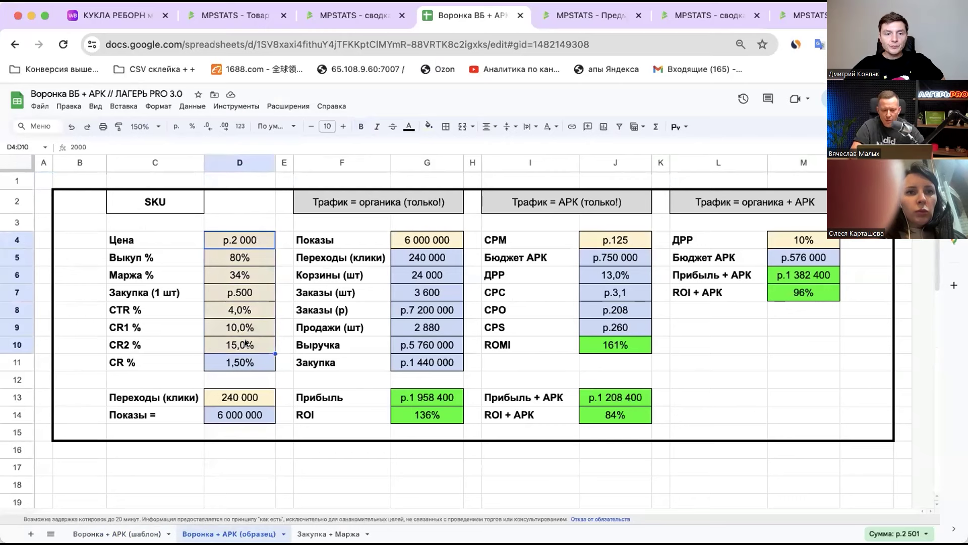
pyautogui.moveTo(418, 257); pyautogui.dragTo(421, 372)
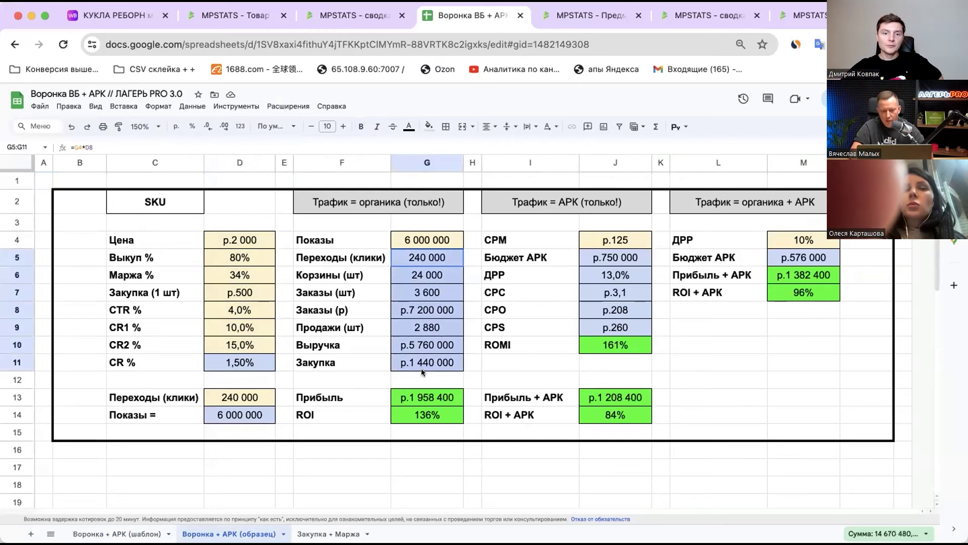
pyautogui.click(234, 247)
pyautogui.moveTo(234, 248); pyautogui.dragTo(231, 345)
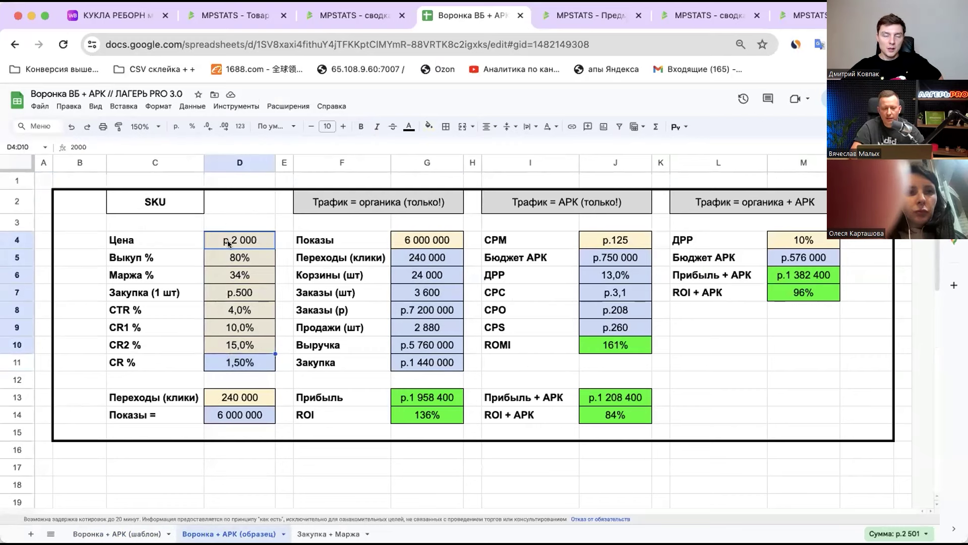
# Step: Point out the buyout, margin and unit purchase cells, check the "Закупка + Маржа" sheet and return to the sample funnel
pyautogui.click(230, 258)
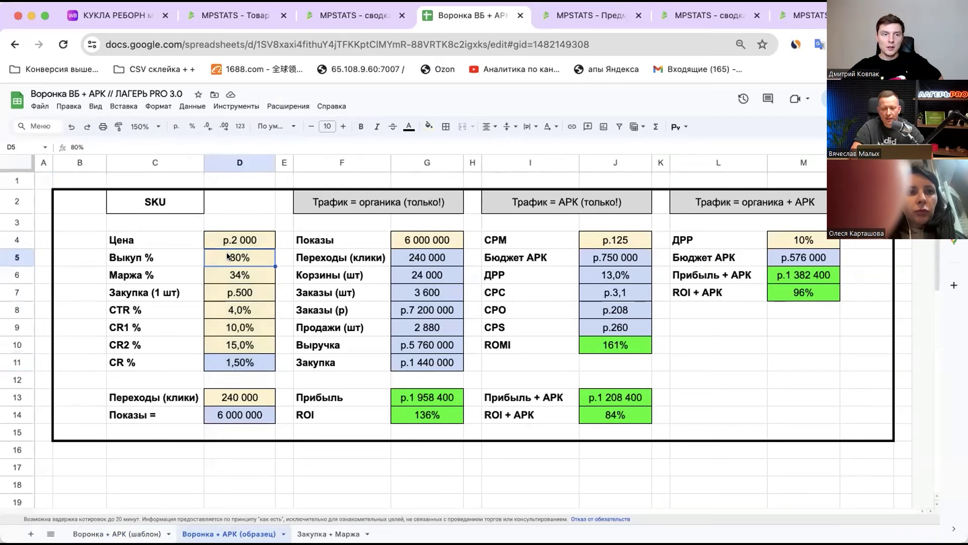
pyautogui.click(232, 281)
pyautogui.click(234, 293)
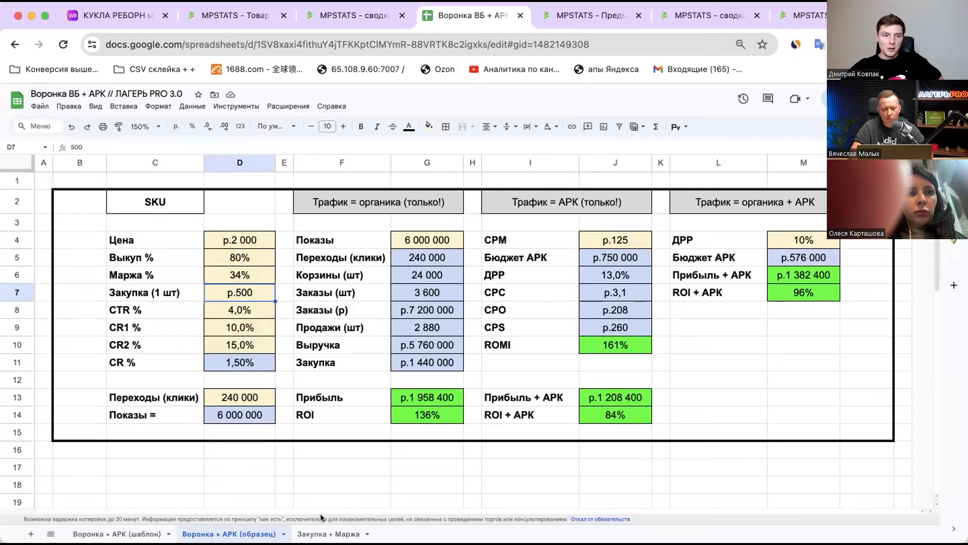
pyautogui.click(328, 534)
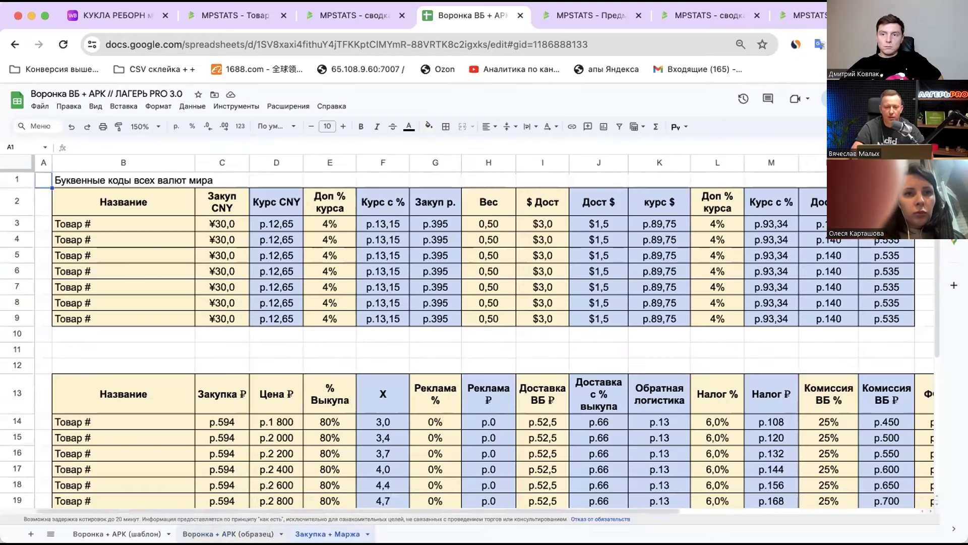
pyautogui.hotkey('ctrl', 'shift', 'pageup')
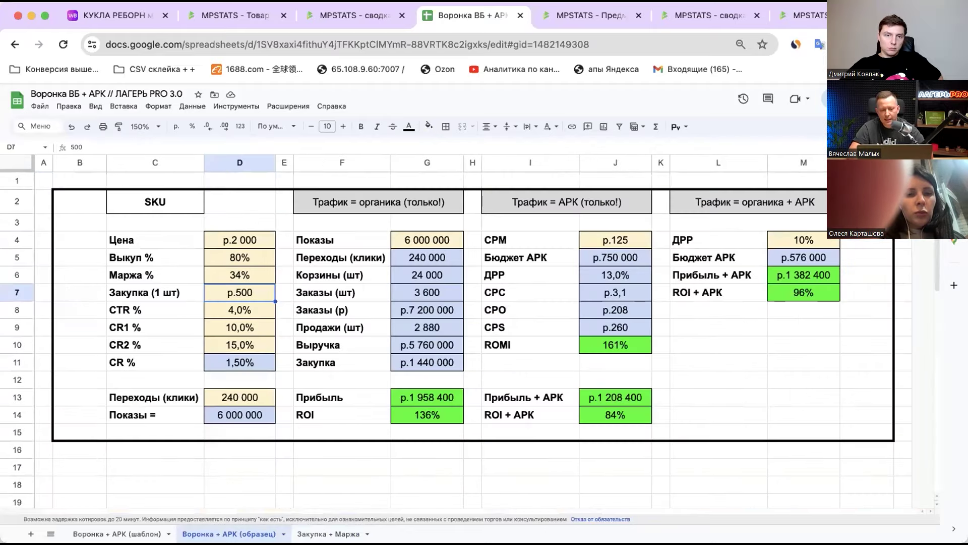
# Step: Examine the CTR, CR1 and CR2 rows, then highlight all inputs from price to CR2 and the organic ROI
pyautogui.click(231, 313)
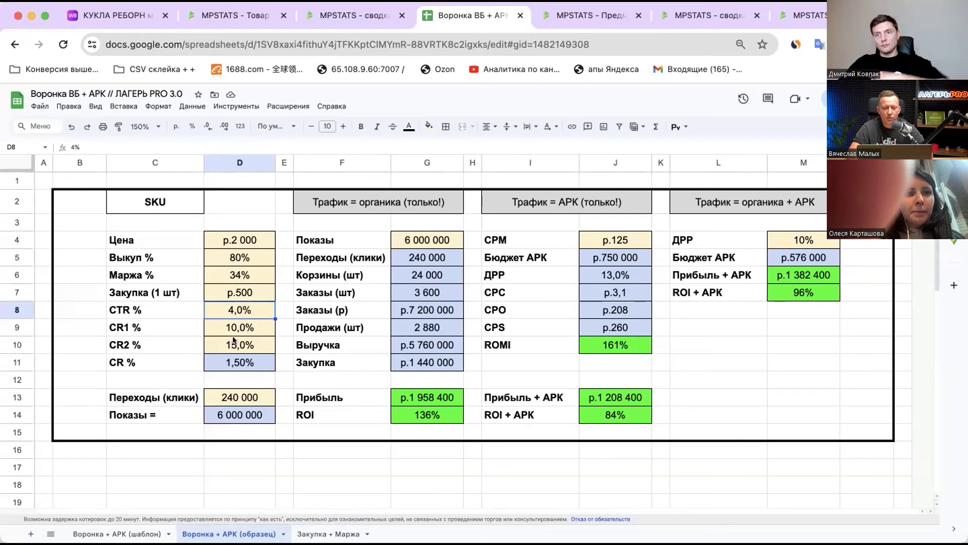
pyautogui.click(127, 323)
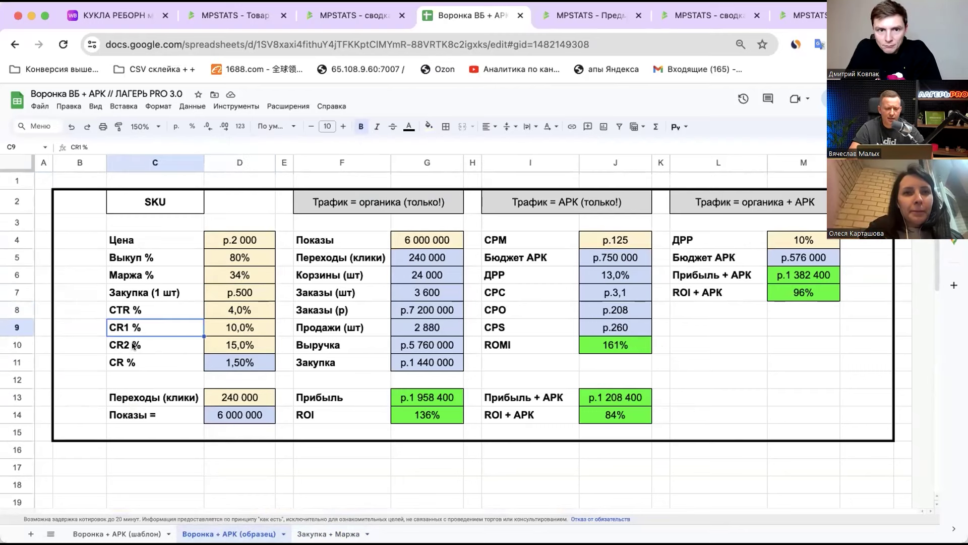
pyautogui.click(134, 345)
pyautogui.moveTo(128, 313); pyautogui.dragTo(276, 313)
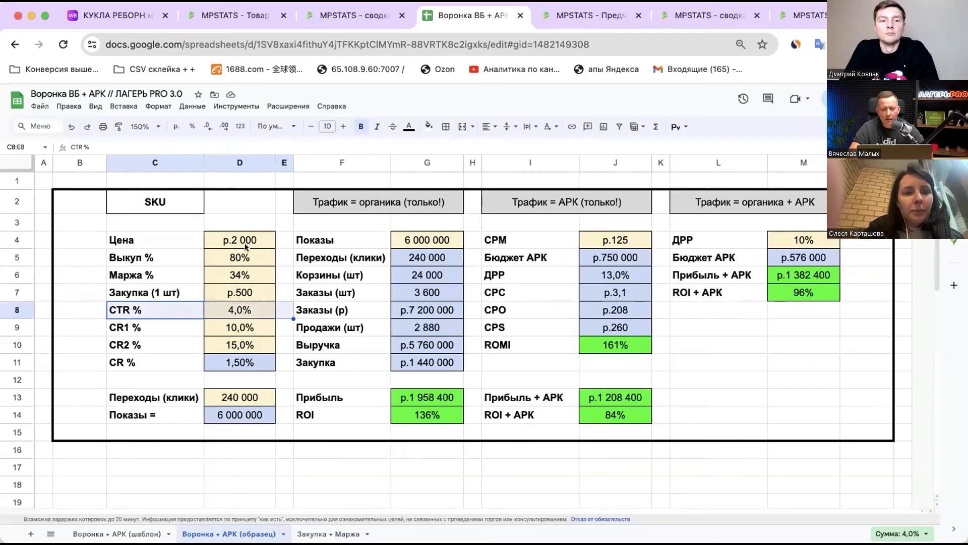
pyautogui.moveTo(239, 237); pyautogui.dragTo(243, 343)
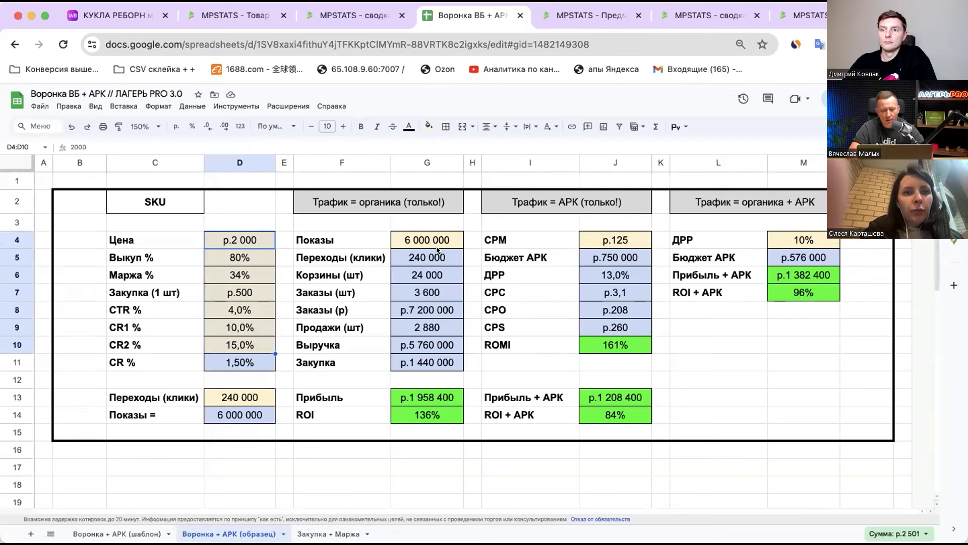
pyautogui.moveTo(337, 422); pyautogui.dragTo(413, 415)
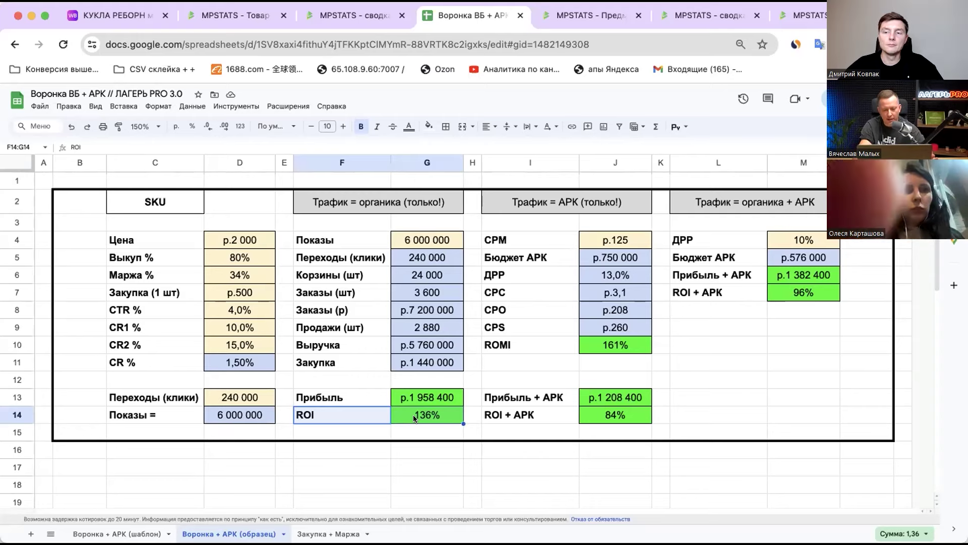
# Step: Duplicate the sample calculation block B2:N15 below itself starting at B17 and return the sheet to 100% zoom
pyautogui.moveTo(75, 199); pyautogui.dragTo(875, 432)
pyautogui.hotkey('ctrl', 'c')
pyautogui.scroll(-2, 403, 406)
pyautogui.click(83, 406)
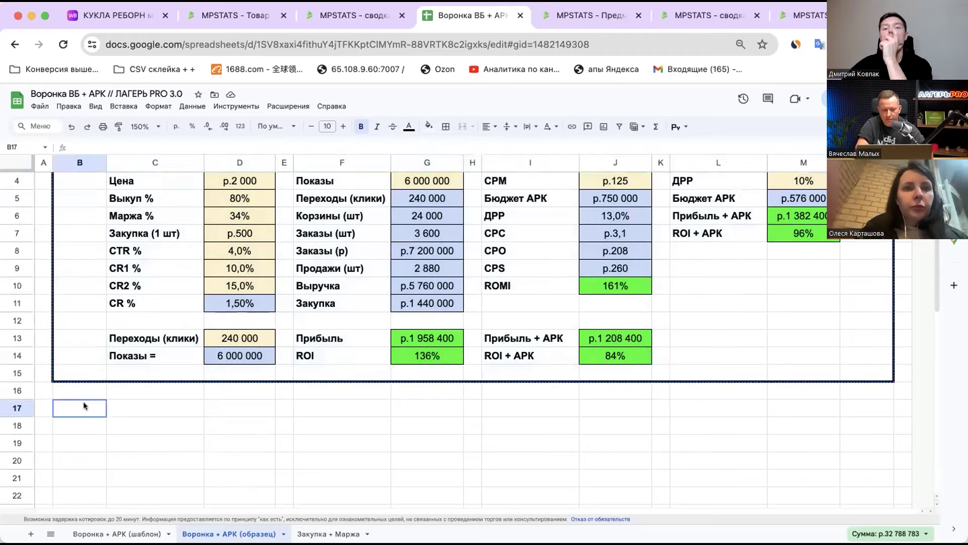
pyautogui.hotkey('ctrl', 'v')
pyautogui.moveTo(155, 305); pyautogui.dragTo(155, 339)
pyautogui.click(146, 126)
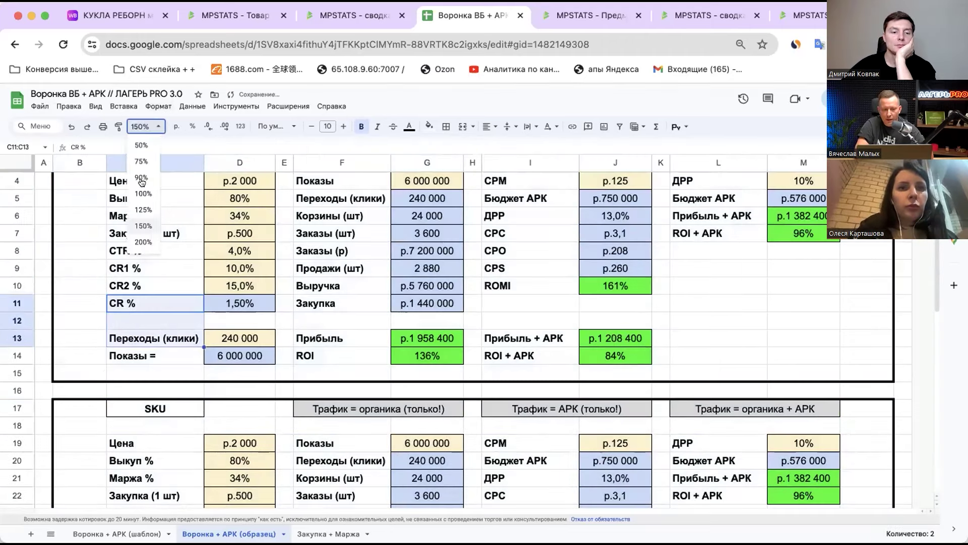
pyautogui.click(143, 193)
pyautogui.scroll(1, 185, 287)
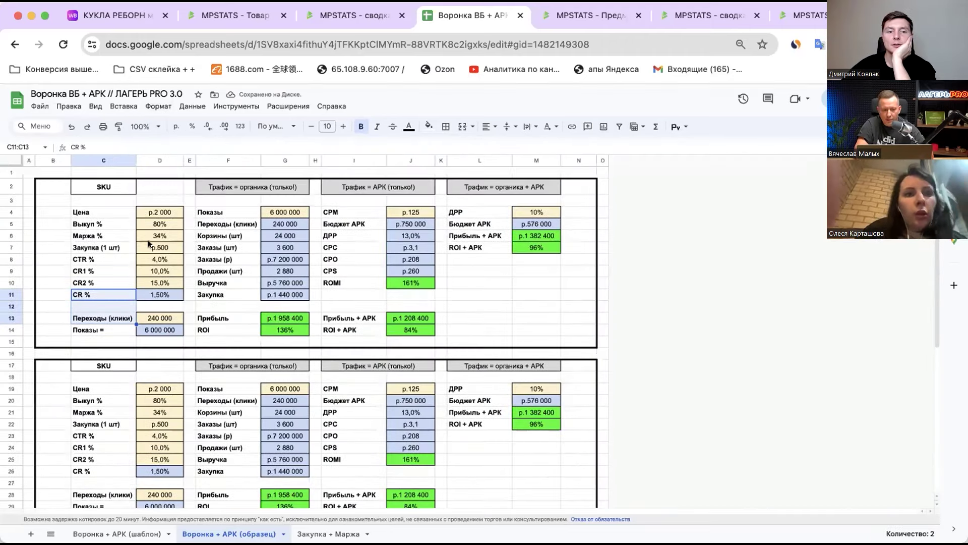
# Step: Compare the original and duplicated blocks, highlighting the price, the whole original block and its organic ROI
pyautogui.click(148, 213)
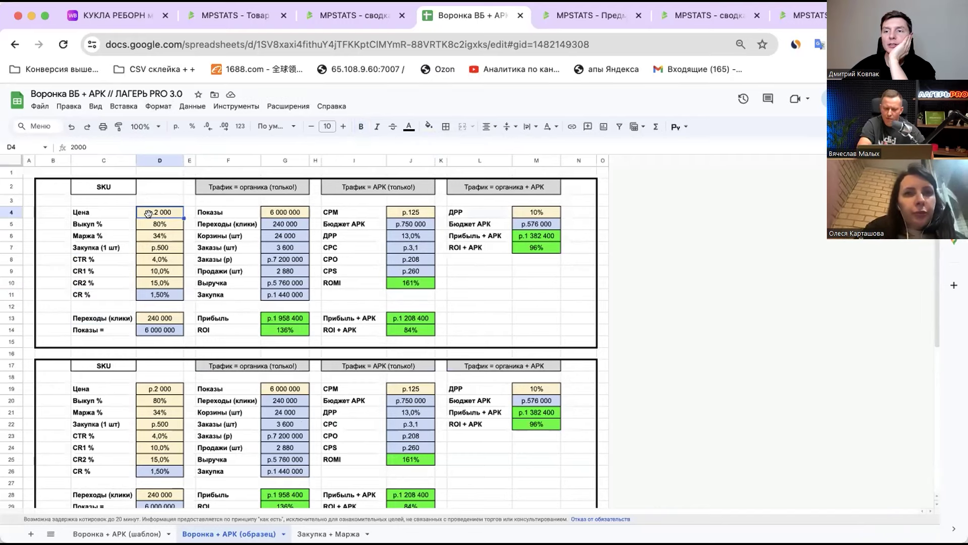
pyautogui.scroll(-1, 175, 267)
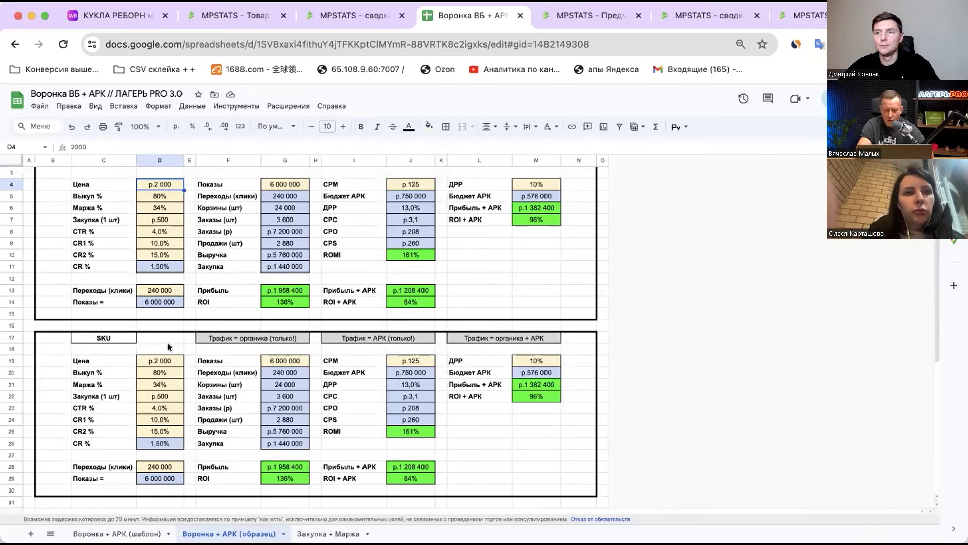
pyautogui.scroll(1, 168, 343)
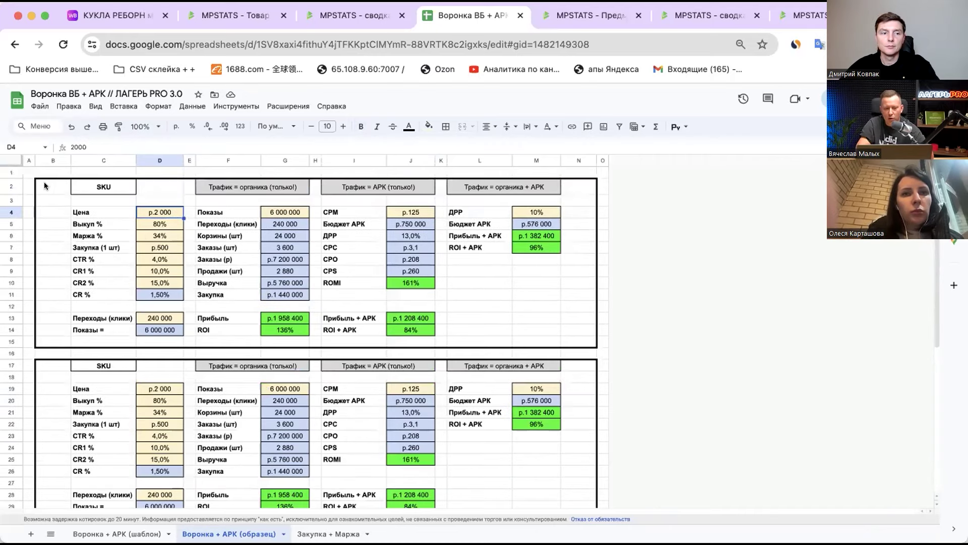
pyautogui.moveTo(45, 184); pyautogui.dragTo(411, 270)
pyautogui.moveTo(552, 333); pyautogui.dragTo(588, 330)
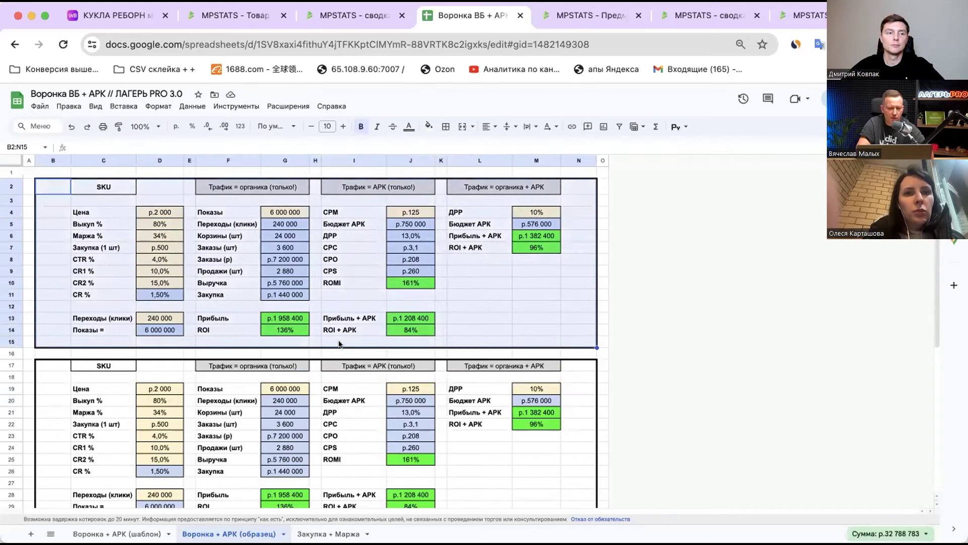
pyautogui.click(287, 330)
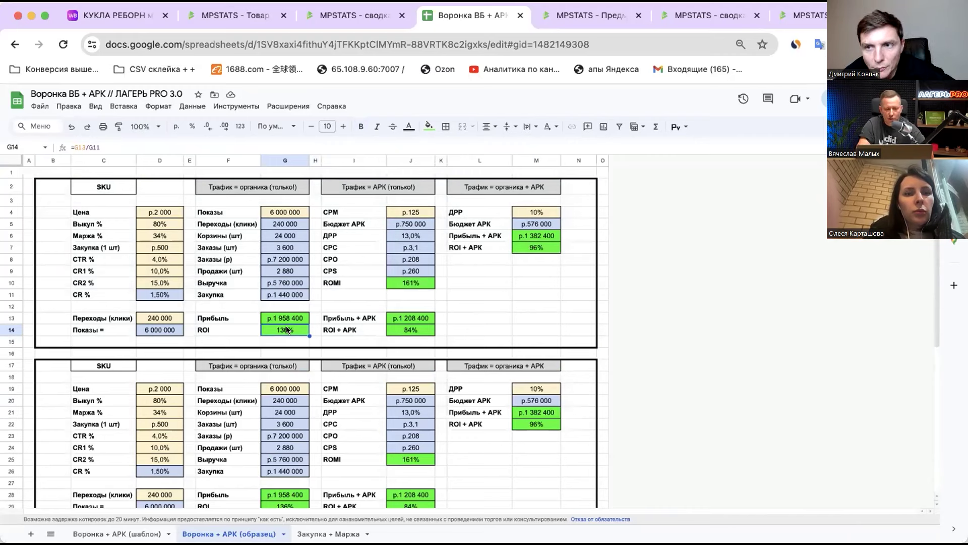
# Step: Point out the impressions, revenue, profit and ROI cells in the original block's organic traffic section
pyautogui.click(273, 207)
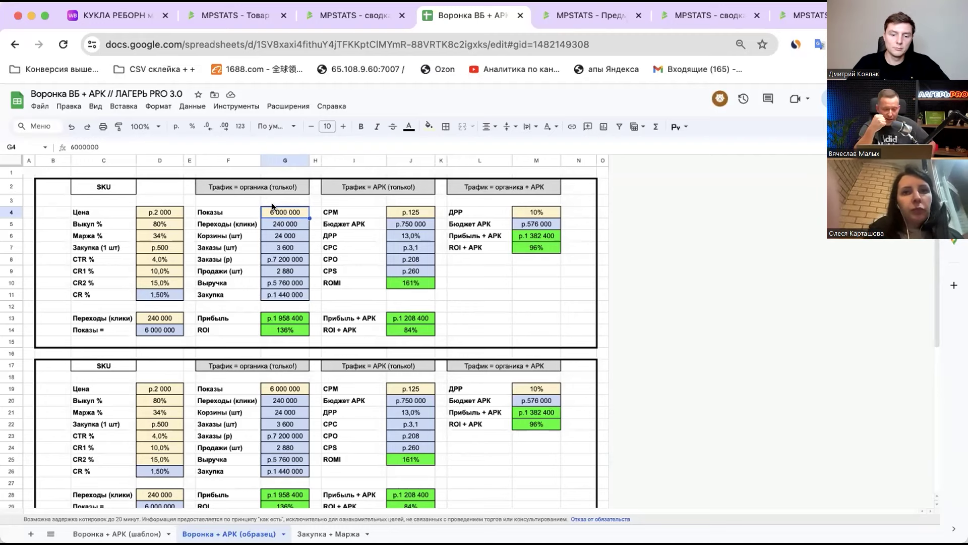
pyautogui.moveTo(214, 282); pyautogui.dragTo(267, 283)
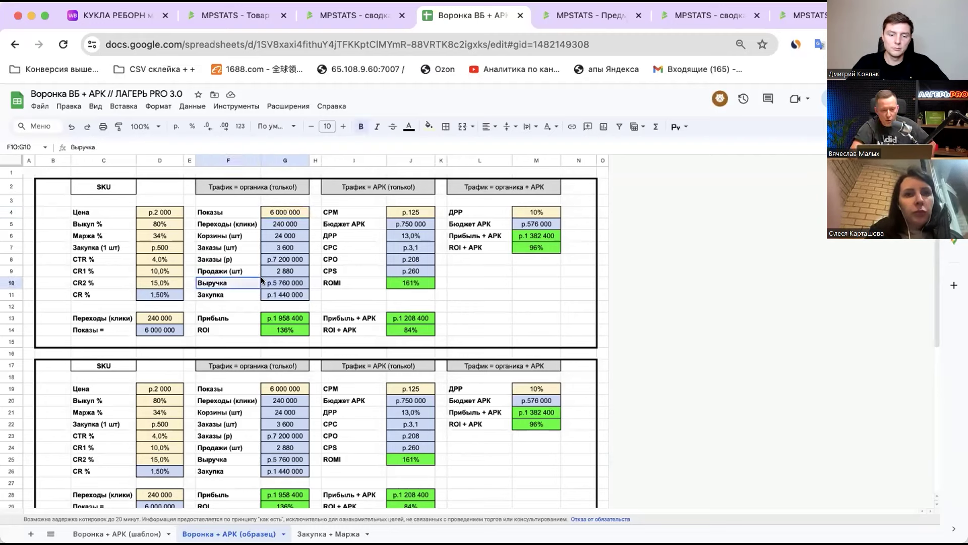
pyautogui.click(283, 319)
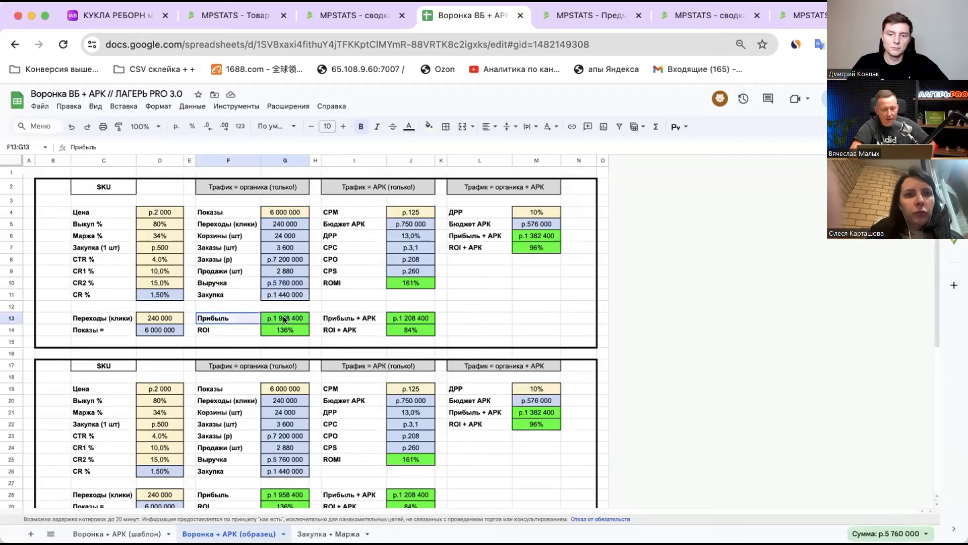
pyautogui.moveTo(282, 328); pyautogui.dragTo(222, 328)
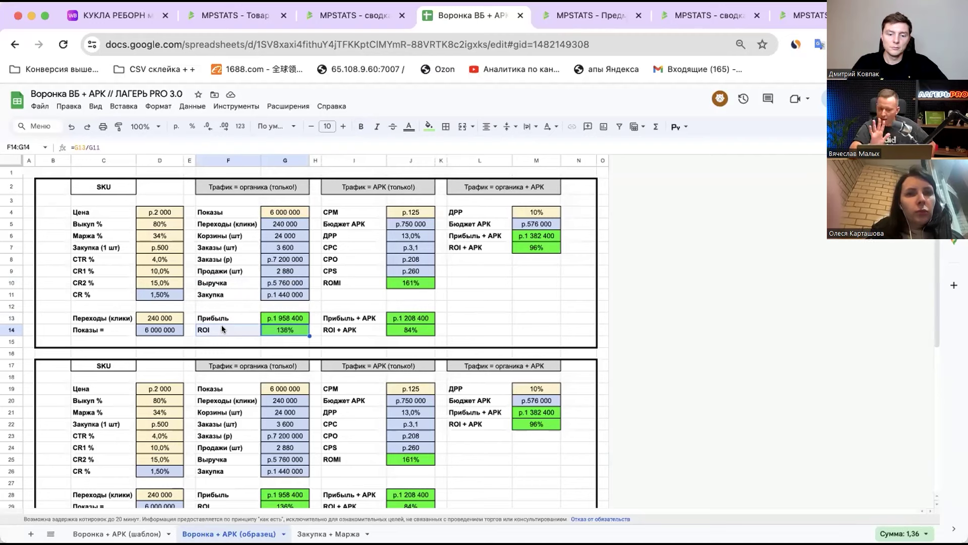
# Step: Point out the CPM input and the ROI + АРК result in the original block's advertising traffic section
pyautogui.click(409, 211)
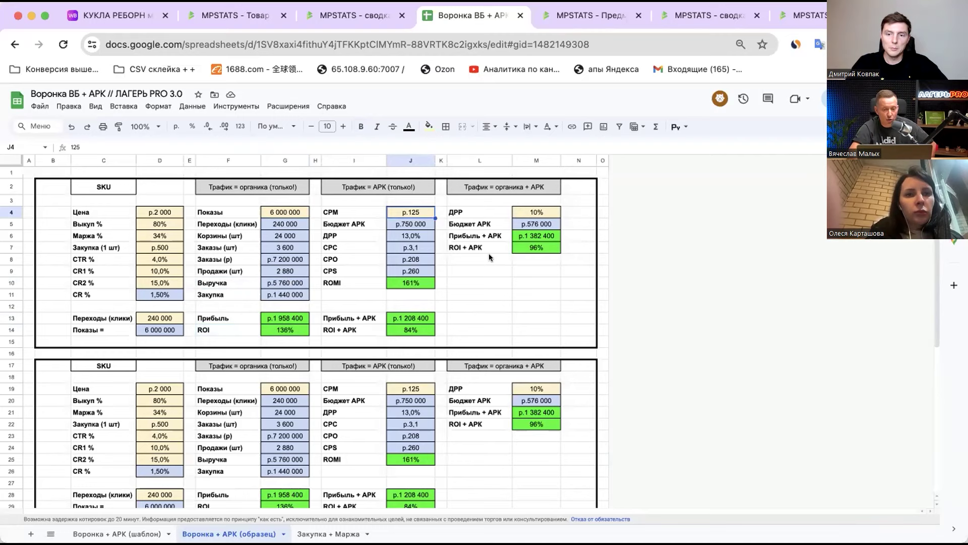
pyautogui.moveTo(411, 330); pyautogui.dragTo(347, 331)
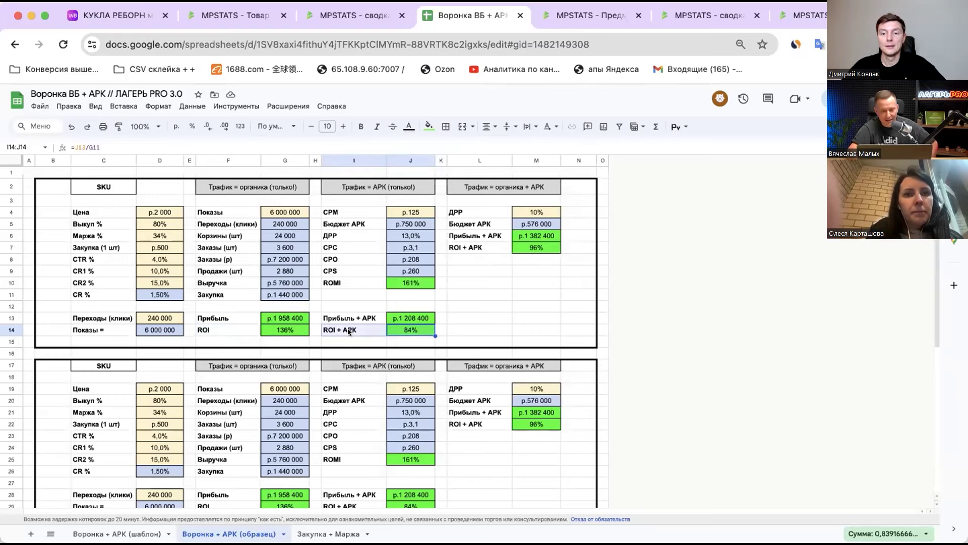
# Step: Set the buyout to 74% and the margin to 28% in the duplicated calculation block
pyautogui.scroll(-2, 347, 328)
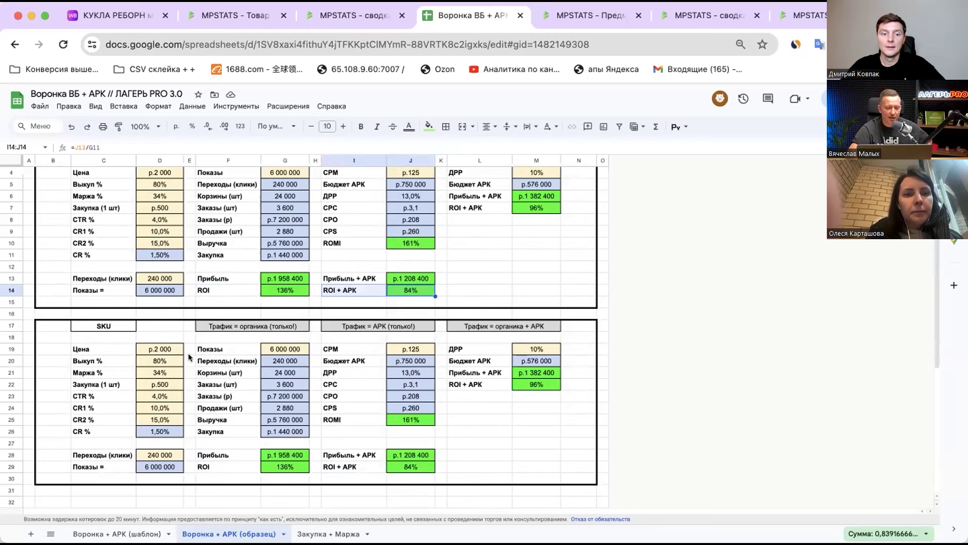
pyautogui.click(164, 361)
pyautogui.write('74')
pyautogui.press('Return')
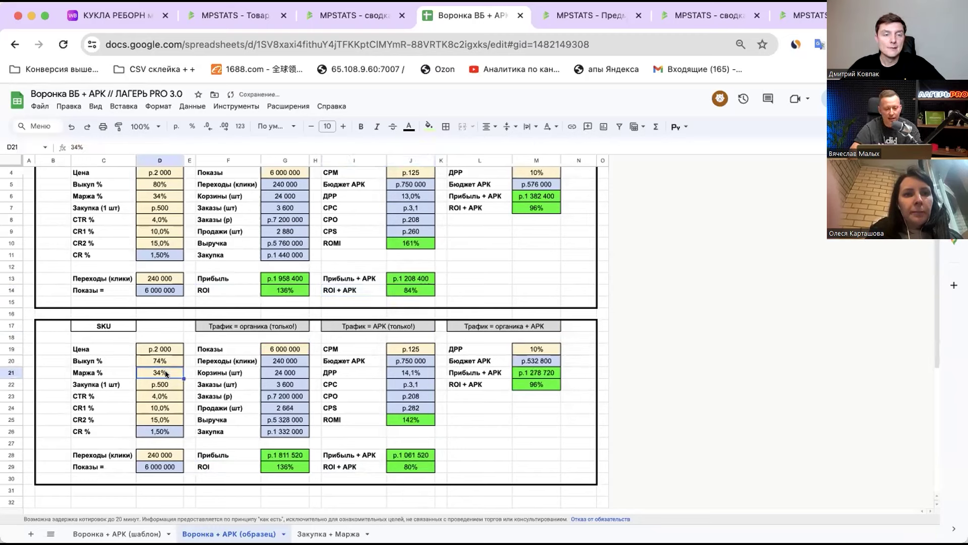
pyautogui.write('28')
pyautogui.press('Return')
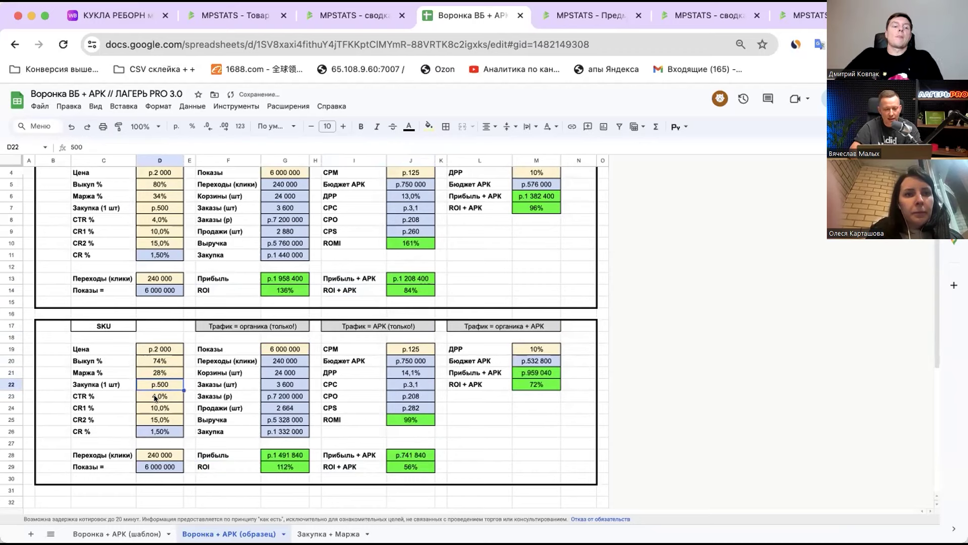
# Step: Set CTR to 2%, CR1 to 6% and CR2 to 12% in the duplicated calculation block
pyautogui.click(167, 397)
pyautogui.write('2')
pyautogui.press('Return')
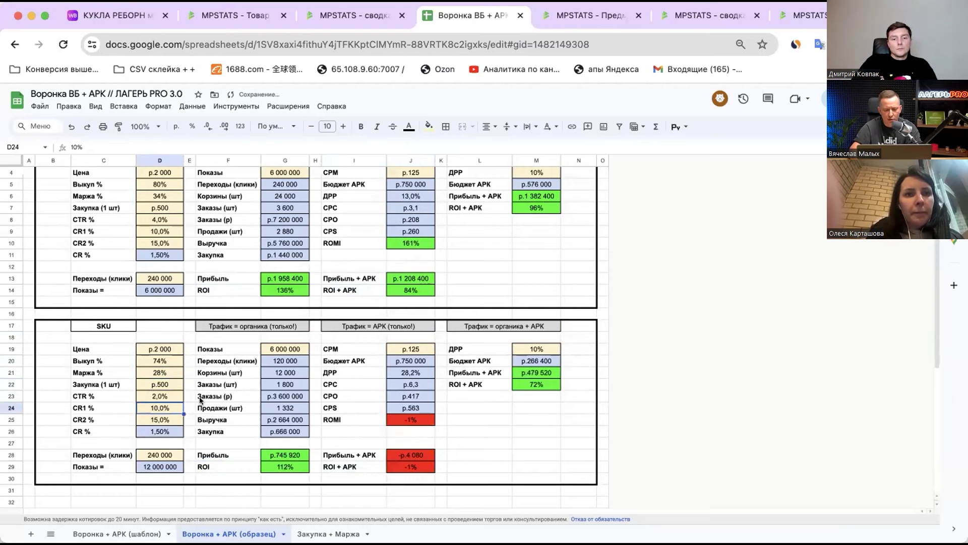
pyautogui.write('6')
pyautogui.press('Return')
pyautogui.write('12')
pyautogui.press('Return')
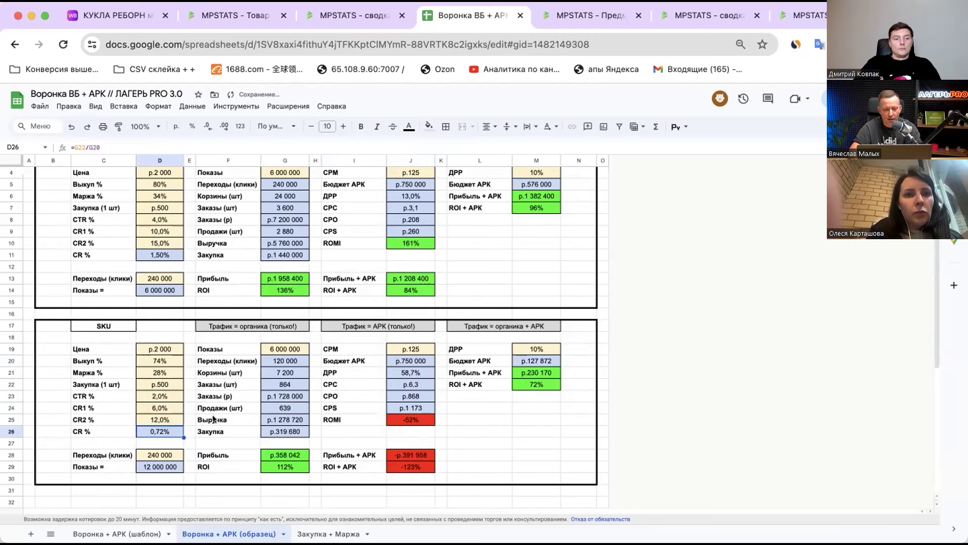
# Step: Point out the organic ROI and highlight the revenue row in the duplicated block
pyautogui.click(285, 469)
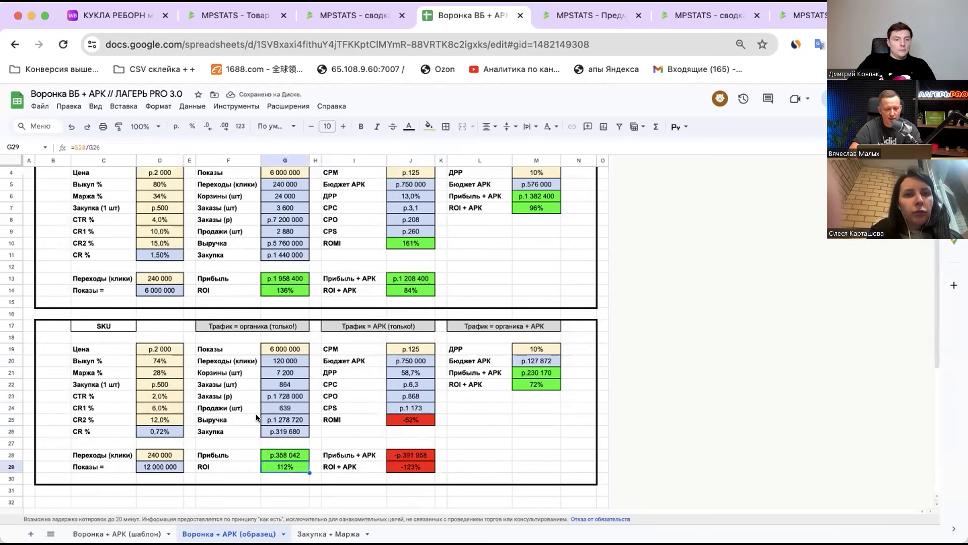
pyautogui.moveTo(212, 419); pyautogui.dragTo(265, 415)
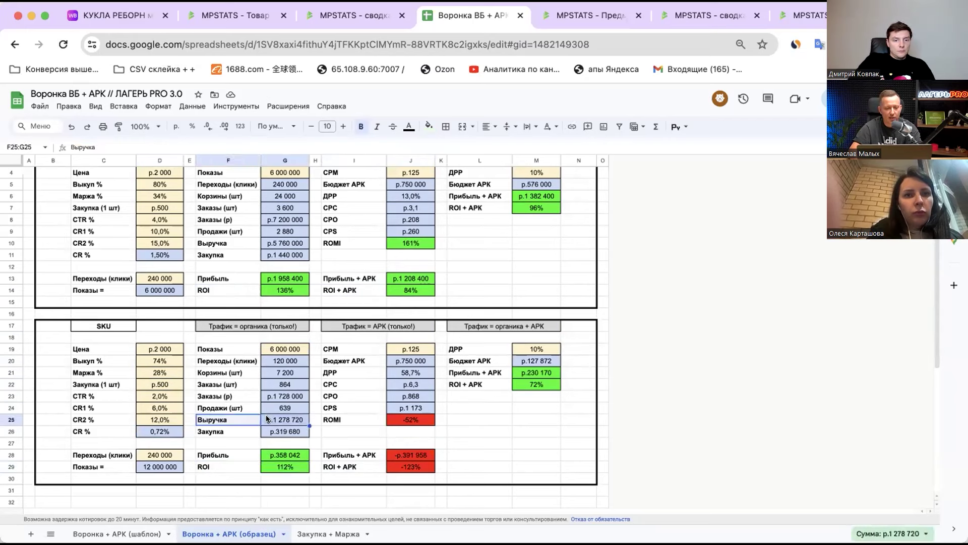
pyautogui.press('Tab')
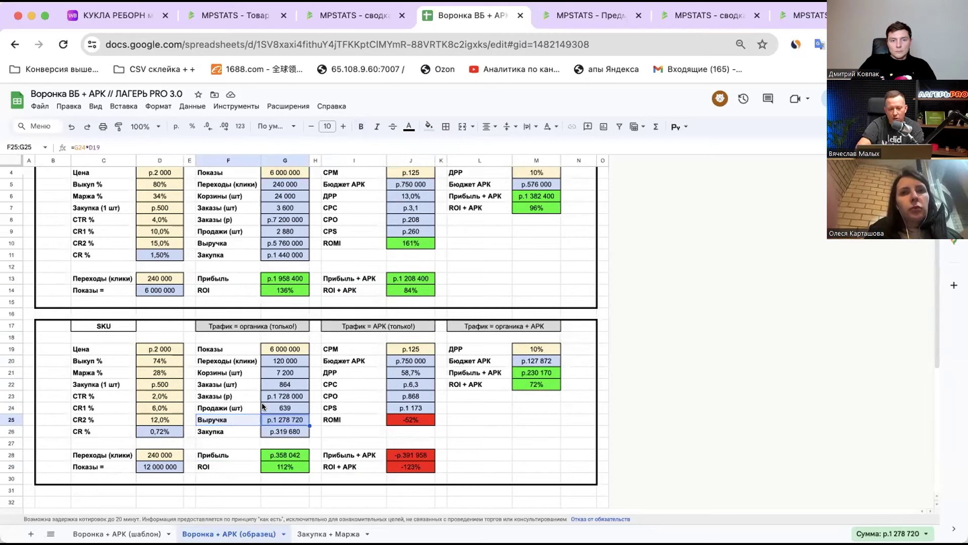
# Step: Set the duplicated block's impressions to 2 000 000 and highlight its organic profit and ROI + АРК rows
pyautogui.click(277, 348)
pyautogui.write('2 000 ')
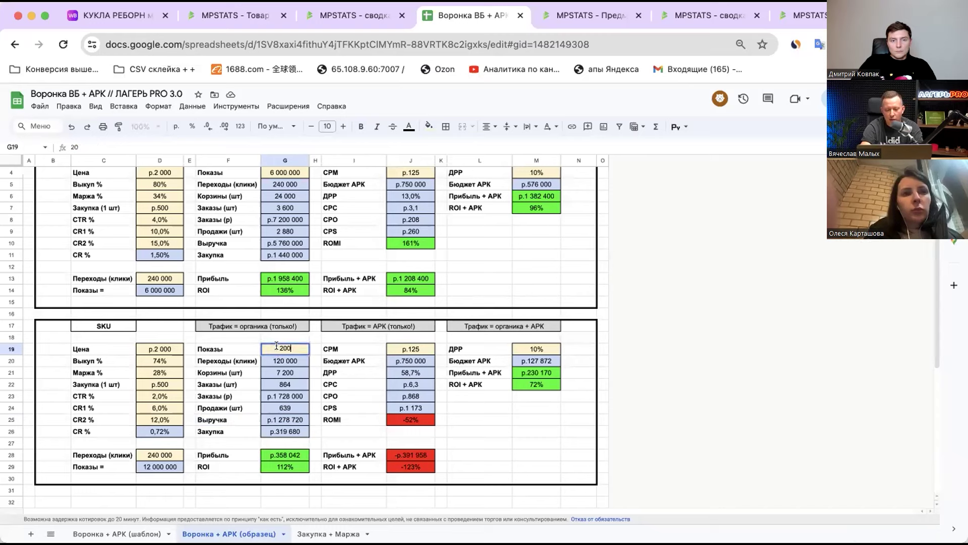
pyautogui.write('000')
pyautogui.press('Return')
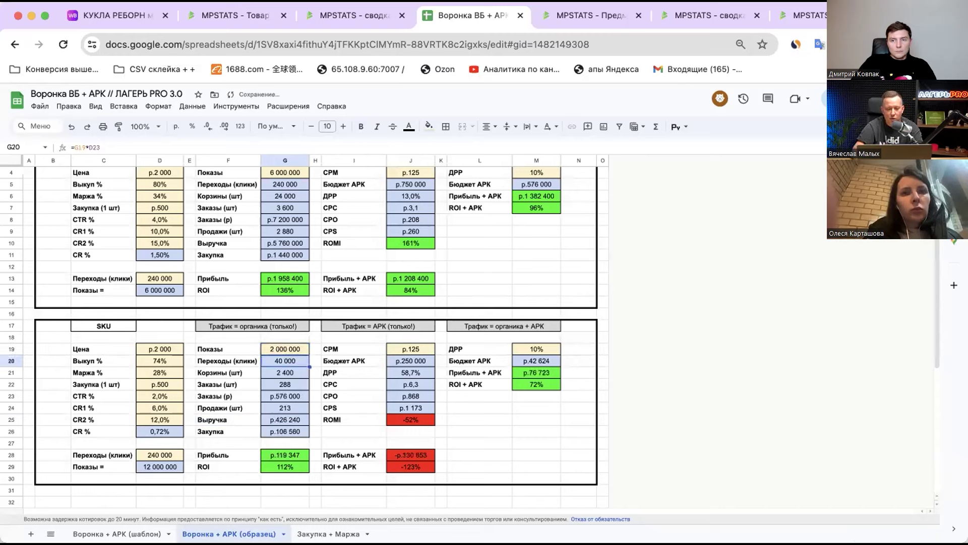
pyautogui.moveTo(243, 453); pyautogui.dragTo(261, 453)
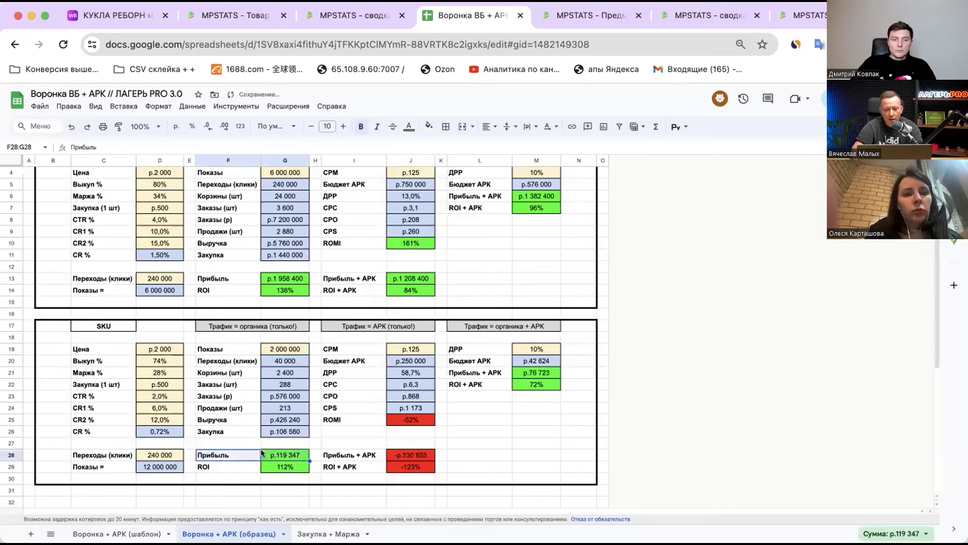
pyautogui.moveTo(363, 456)
pyautogui.mouseDown()
pyautogui.moveTo(406, 457)
pyautogui.moveTo(367, 466)
pyautogui.mouseUp()
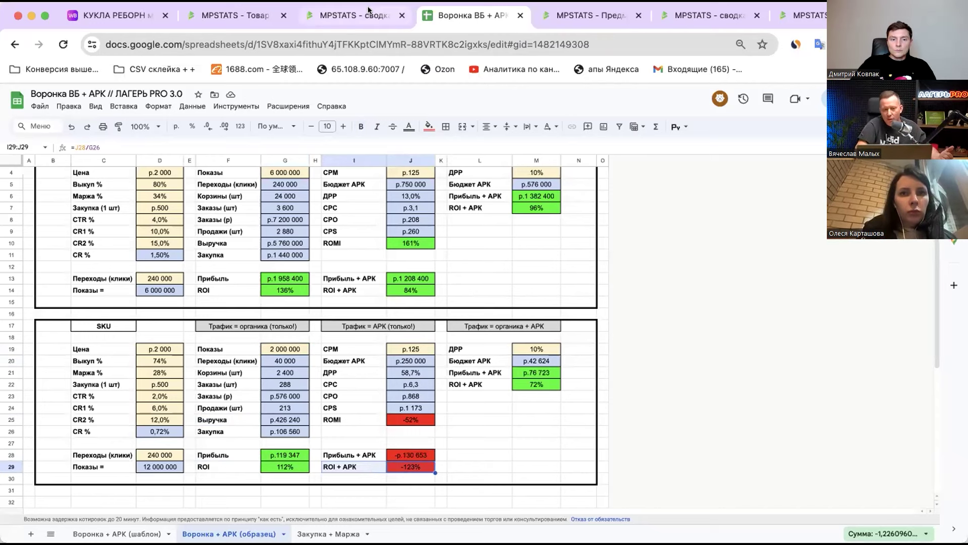
# Step: Switch to the MPSTATS seller report and highlight the revenue values of all eight products
pyautogui.click(342, 16)
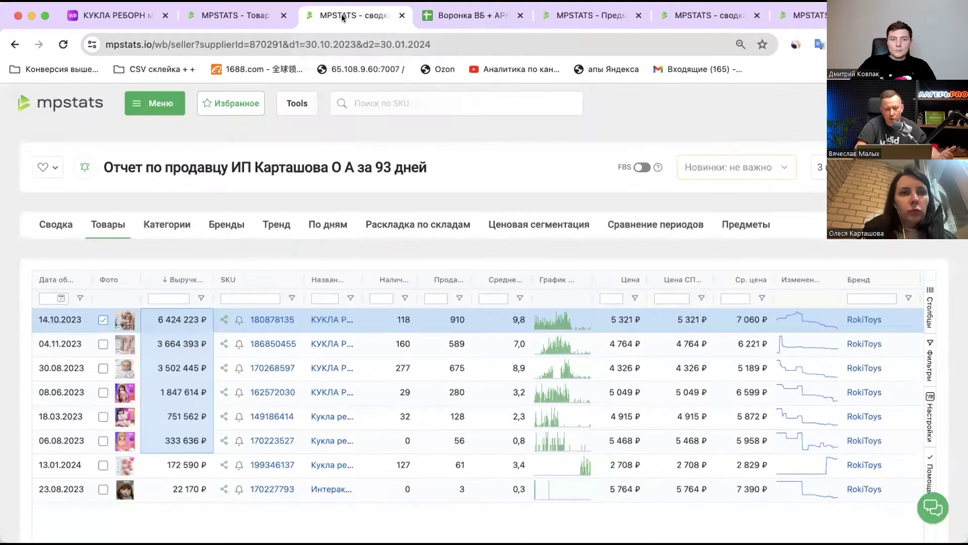
pyautogui.click(187, 319)
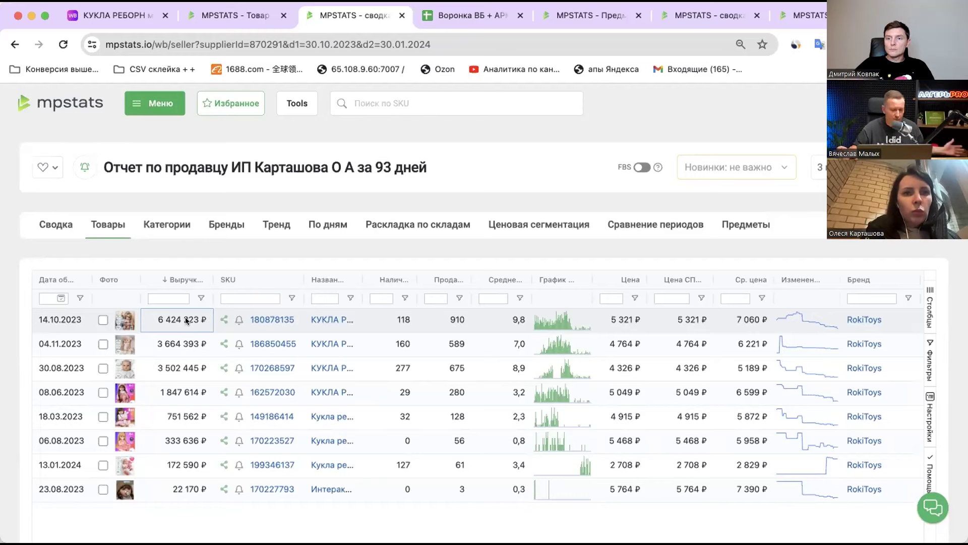
pyautogui.moveTo(185, 320); pyautogui.dragTo(167, 498)
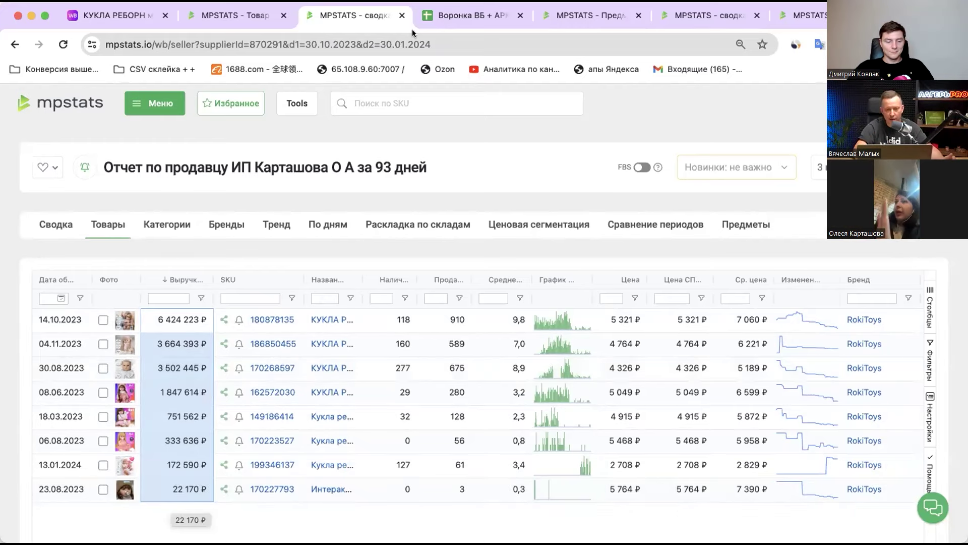
# Step: Return to the funnel spreadsheet and highlight the organic and АРК traffic columns and the original block's ROI + АРК row
pyautogui.hotkey('ctrl', 'Tab')
pyautogui.click(275, 328)
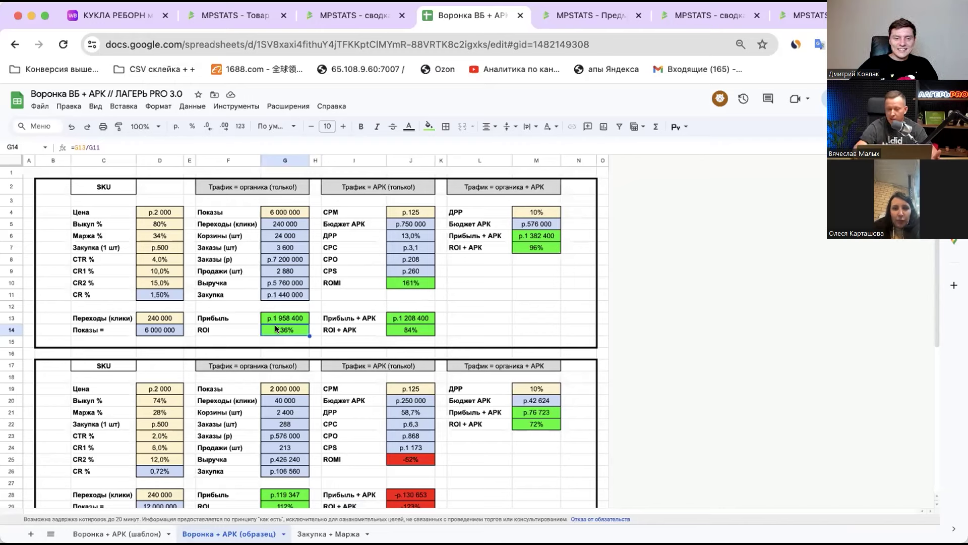
pyautogui.click(201, 170)
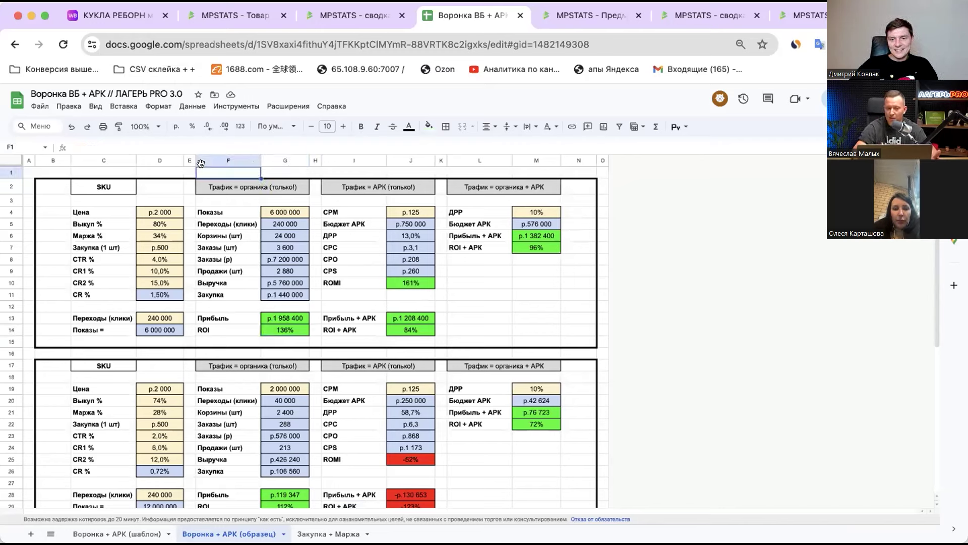
pyautogui.moveTo(201, 161); pyautogui.dragTo(275, 160)
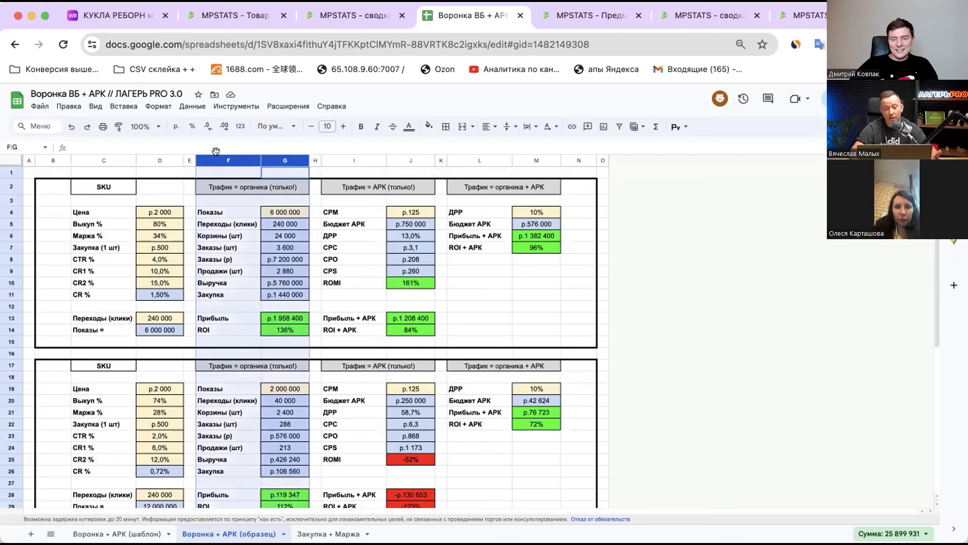
pyautogui.moveTo(337, 159); pyautogui.dragTo(416, 165)
pyautogui.moveTo(411, 330); pyautogui.dragTo(351, 330)
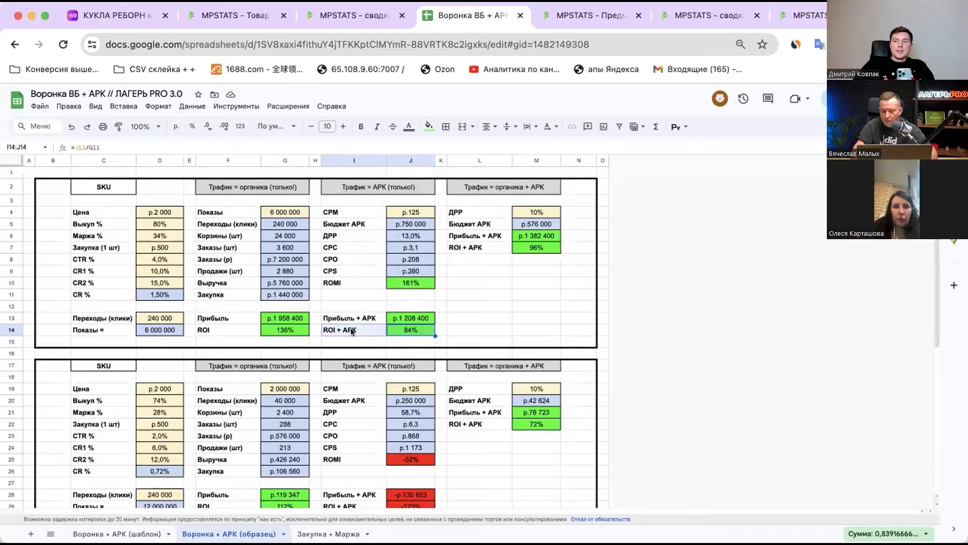
# Step: Undo the sample edits and the block duplication so that only the original calculation block remains
pyautogui.hotkey('ctrl', 'z')
pyautogui.hotkey('ctrl', 'z')
pyautogui.hotkey('ctrl', 'z')
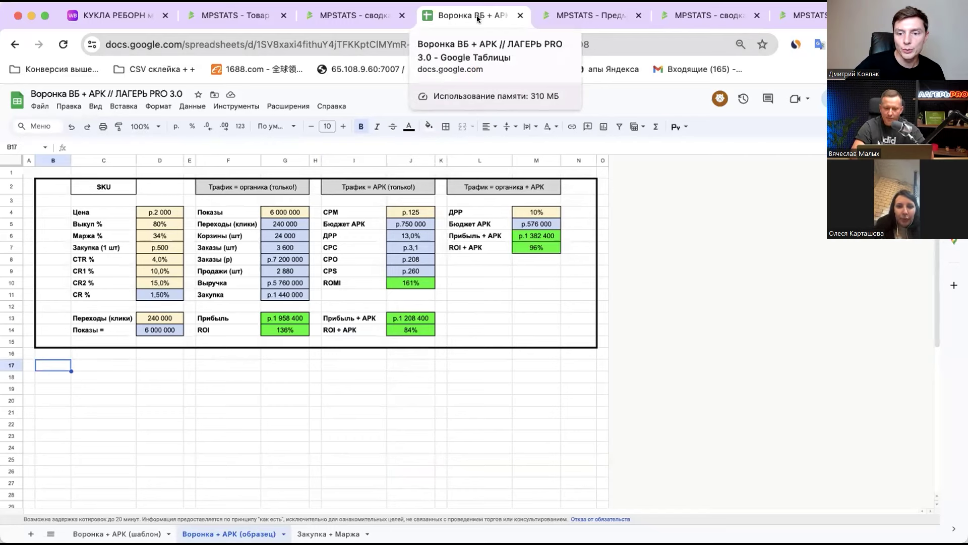
# Step: Show the command for making a copy of the spreadsheet without creating a copy
pyautogui.click(40, 106)
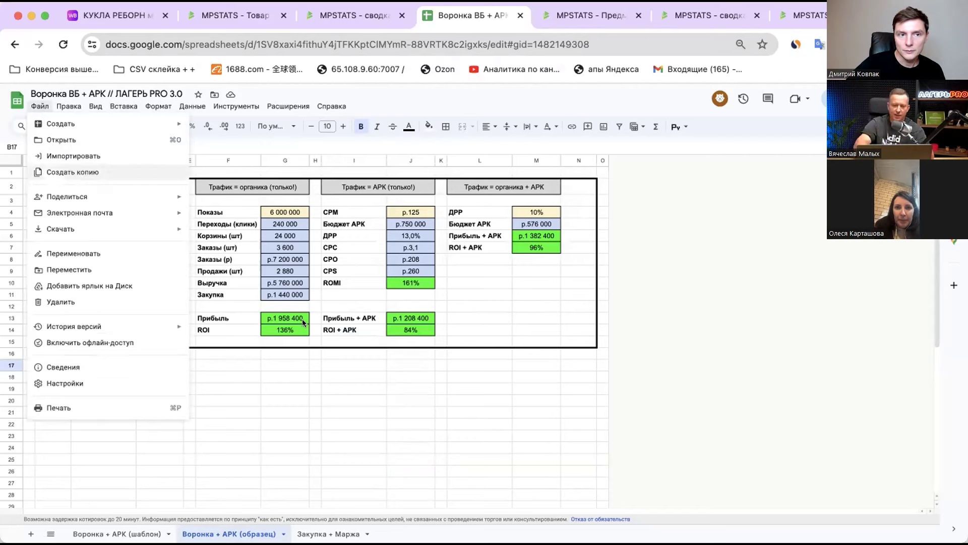
pyautogui.click(392, 364)
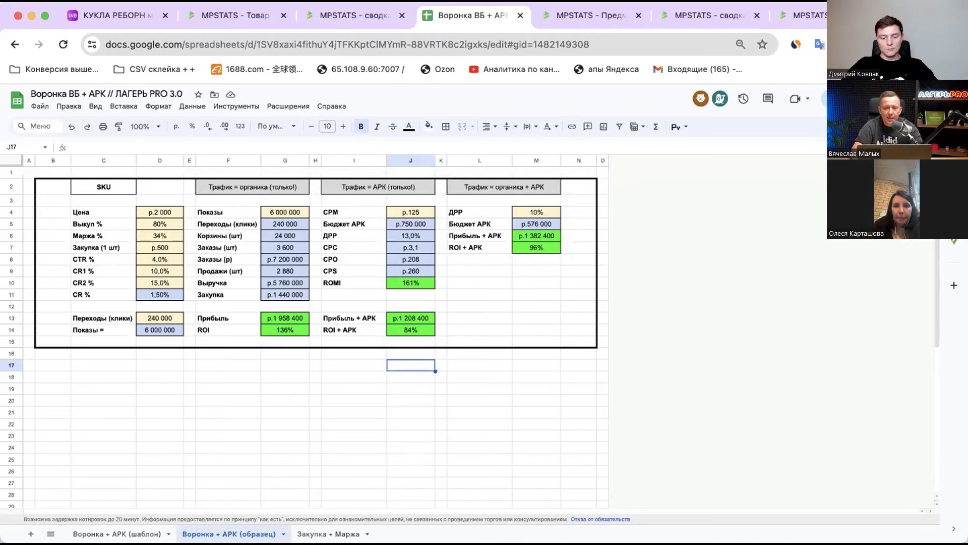
# Step: Open the Wildberries seller portal in a new browser tab and go to its seller analytics summary
pyautogui.press('super+t')
pyautogui.write('sel')
pyautogui.press('Return')
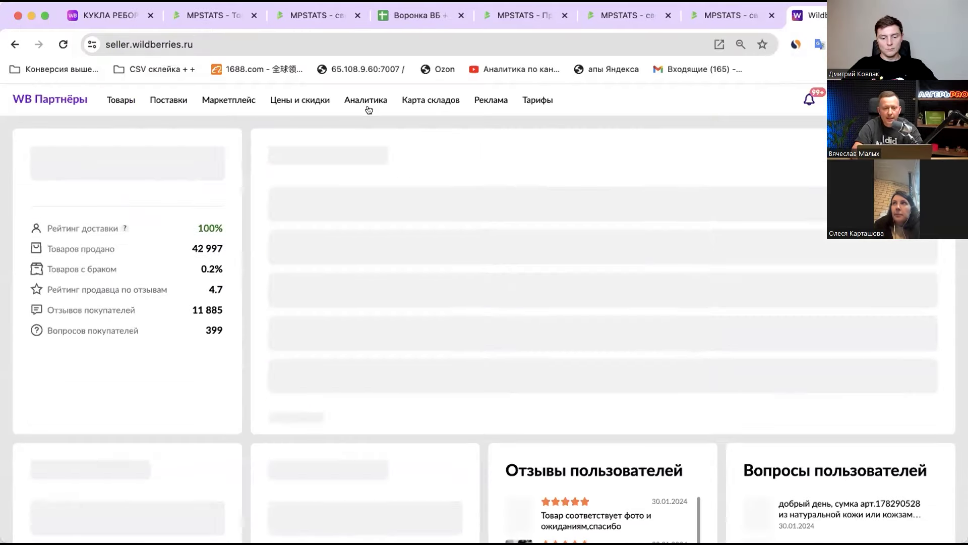
pyautogui.moveTo(366, 101)
pyautogui.click(364, 126)
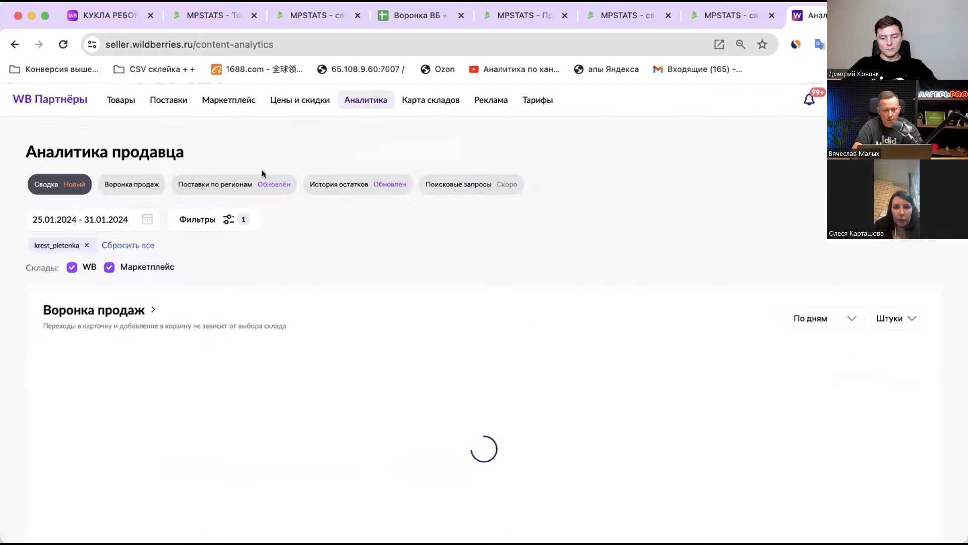
# Step: Clear the krest_pletenka filter and set the analytics period to one year, 31.01.2023 to 31.01.2024
pyautogui.click(127, 245)
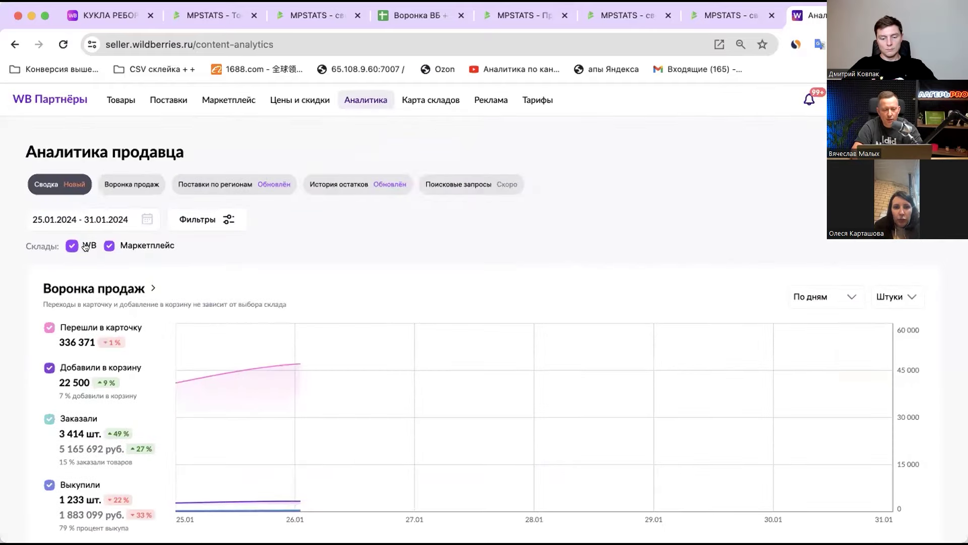
pyautogui.click(146, 219)
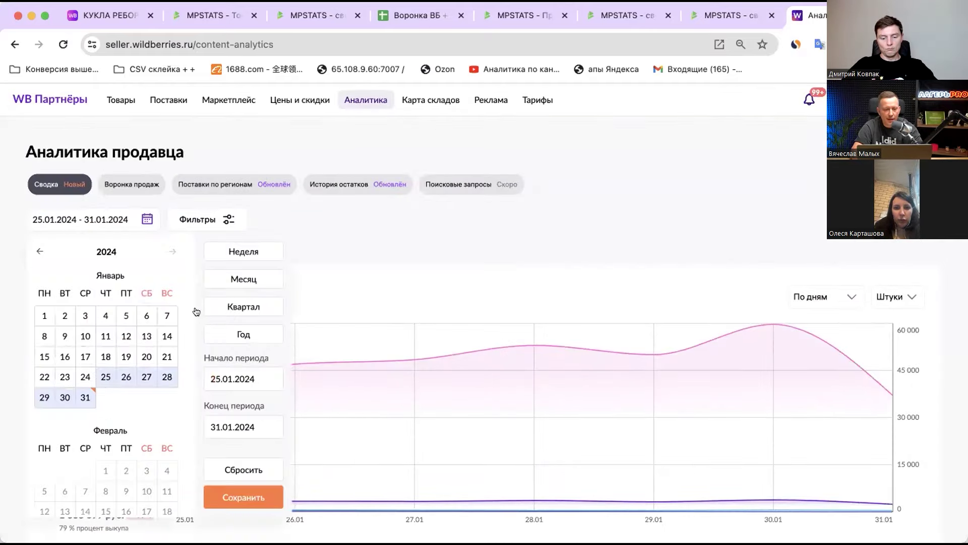
pyautogui.click(243, 333)
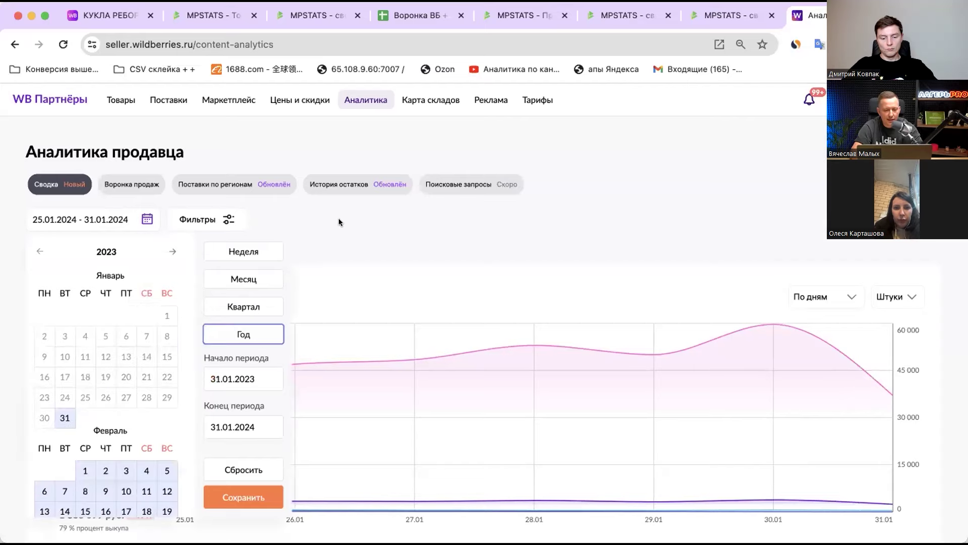
pyautogui.click(361, 227)
pyautogui.scroll(-5, 361, 230)
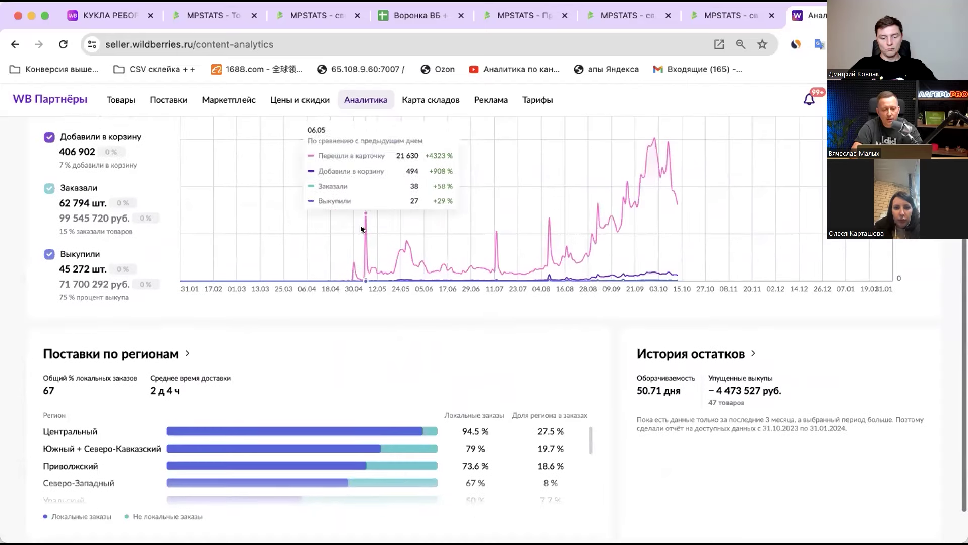
# Step: Open the Воронка продаж report and filter it by the articles krest_pletenka and reflenka_sumka
pyautogui.click(198, 233)
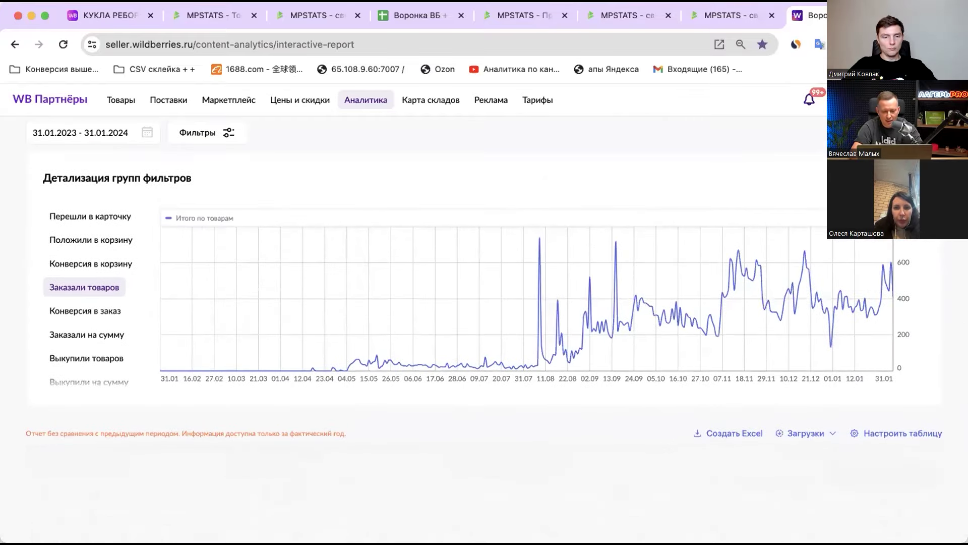
pyautogui.scroll(1, 511, 275)
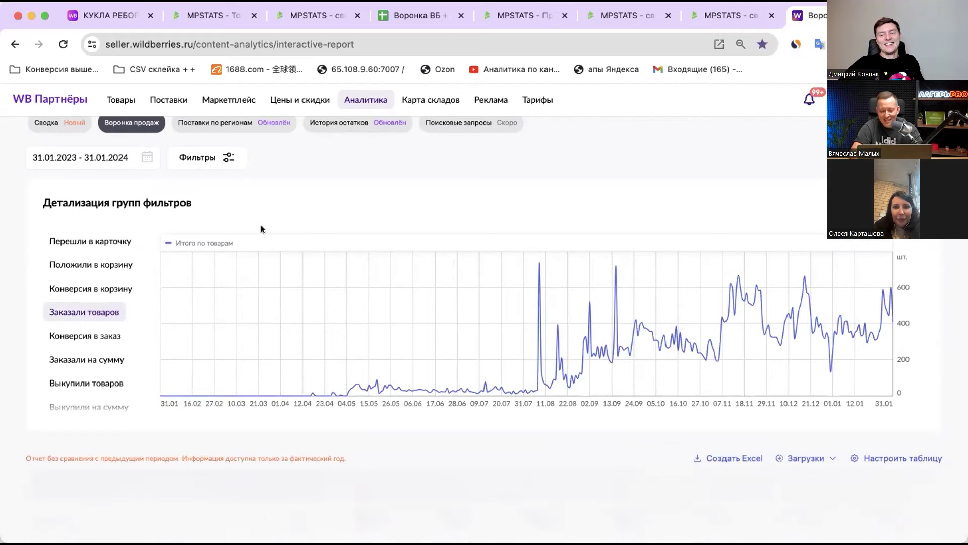
pyautogui.click(224, 158)
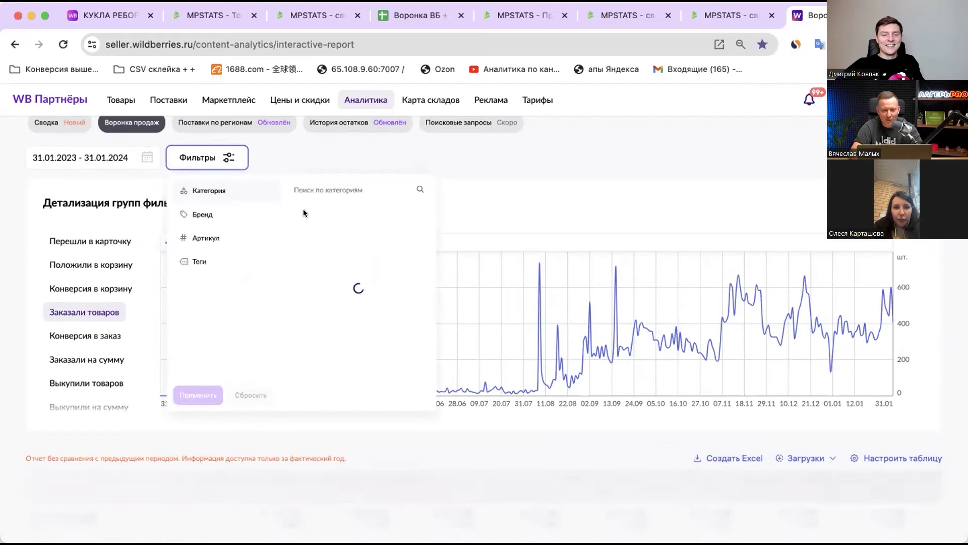
pyautogui.click(223, 237)
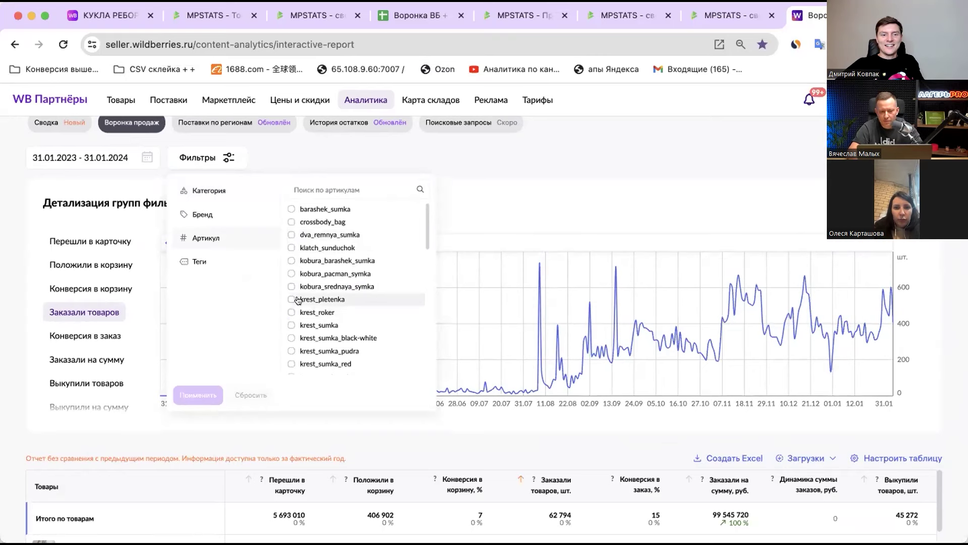
pyautogui.click(298, 300)
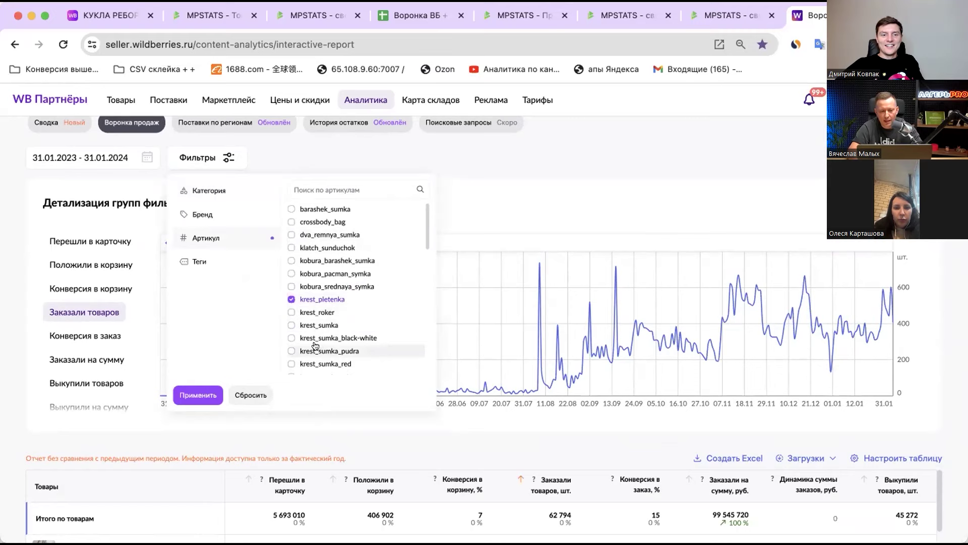
pyautogui.scroll(-5, 315, 345)
pyautogui.click(292, 289)
pyautogui.click(197, 395)
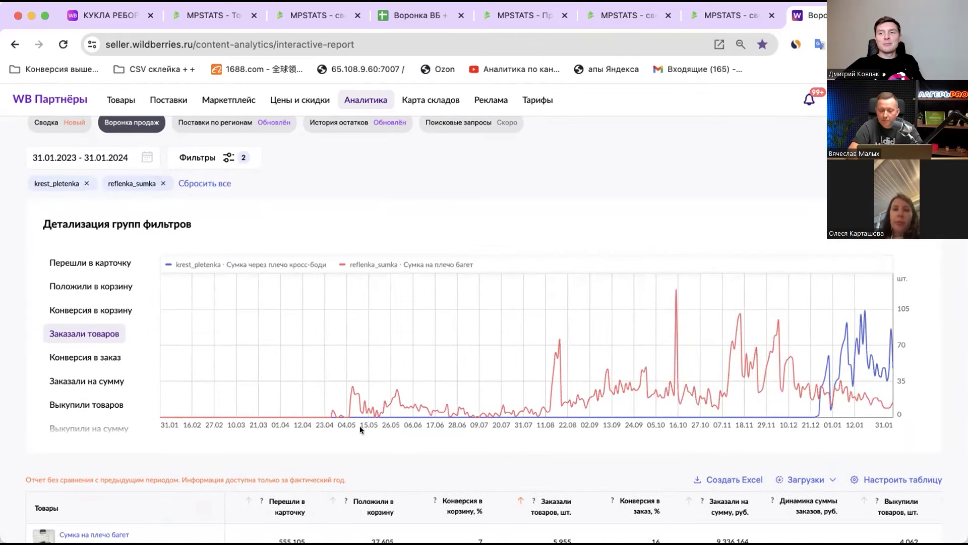
# Step: Compare the cart conversion, order conversion and buyout percentage of the two bags in the report table, and return to the funnel calculator spreadsheet
pyautogui.scroll(-3, 383, 353)
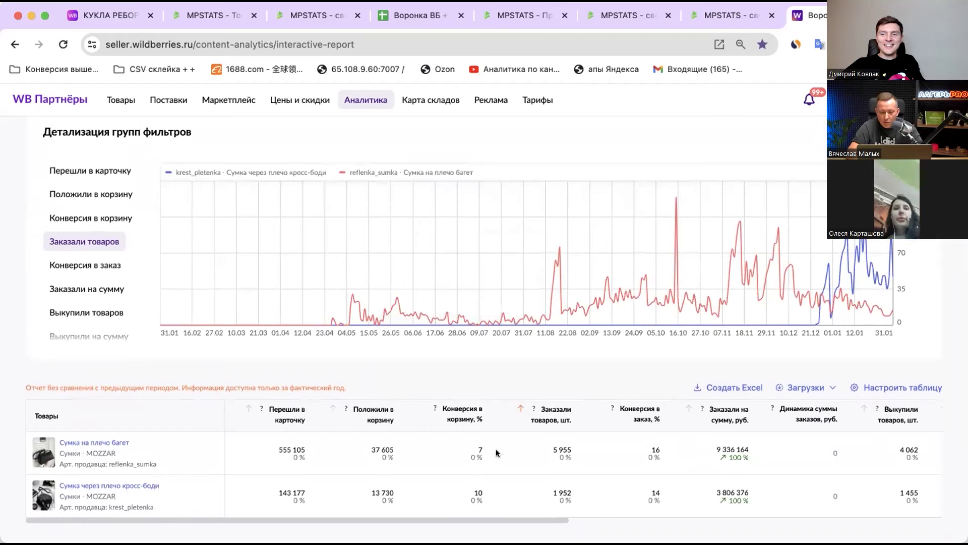
pyautogui.moveTo(497, 457); pyautogui.dragTo(460, 450)
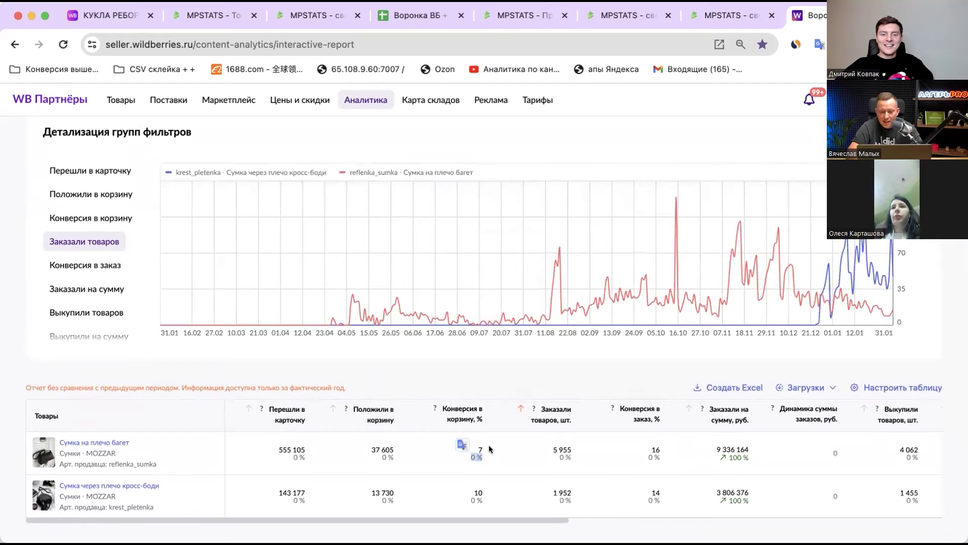
pyautogui.moveTo(673, 456); pyautogui.dragTo(635, 446)
pyautogui.click(633, 446)
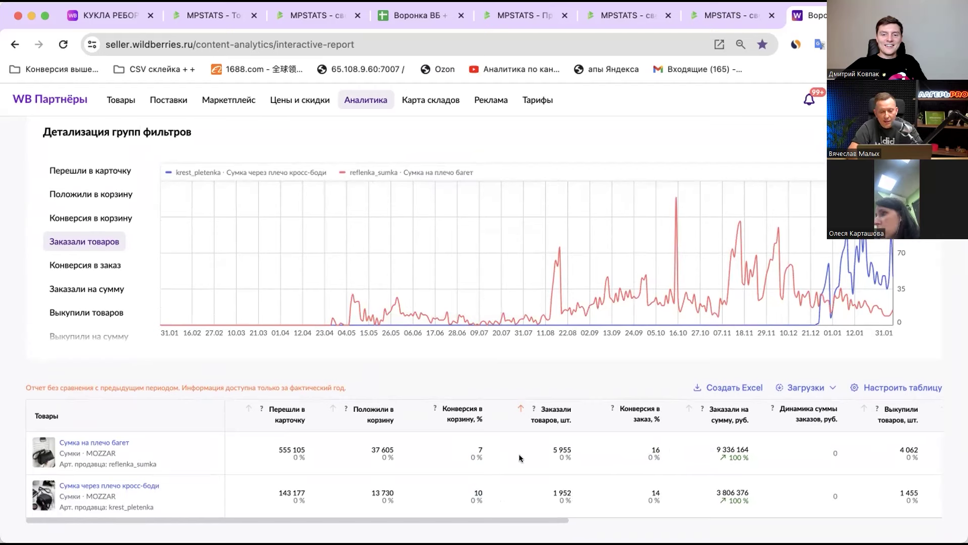
pyautogui.hscroll(10, 519, 454)
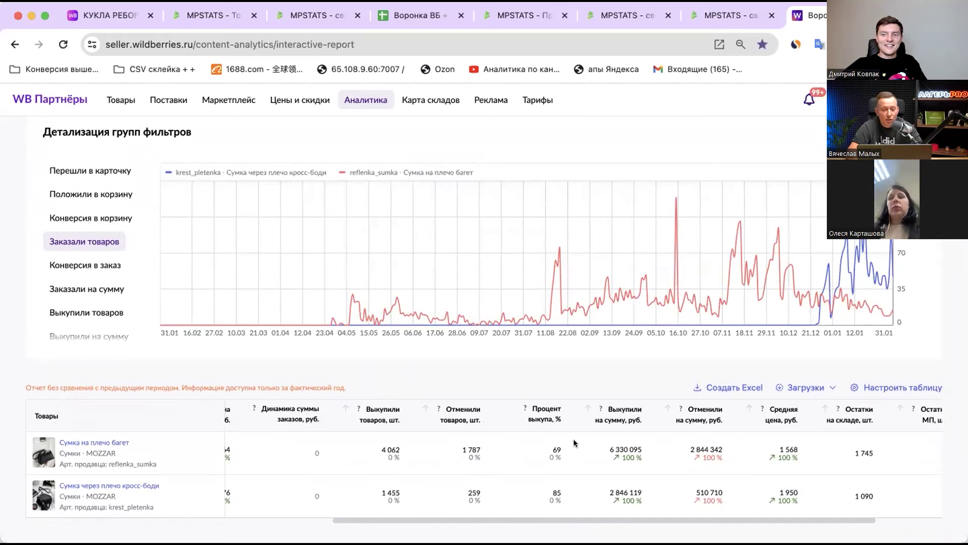
pyautogui.hscroll(-10, 655, 448)
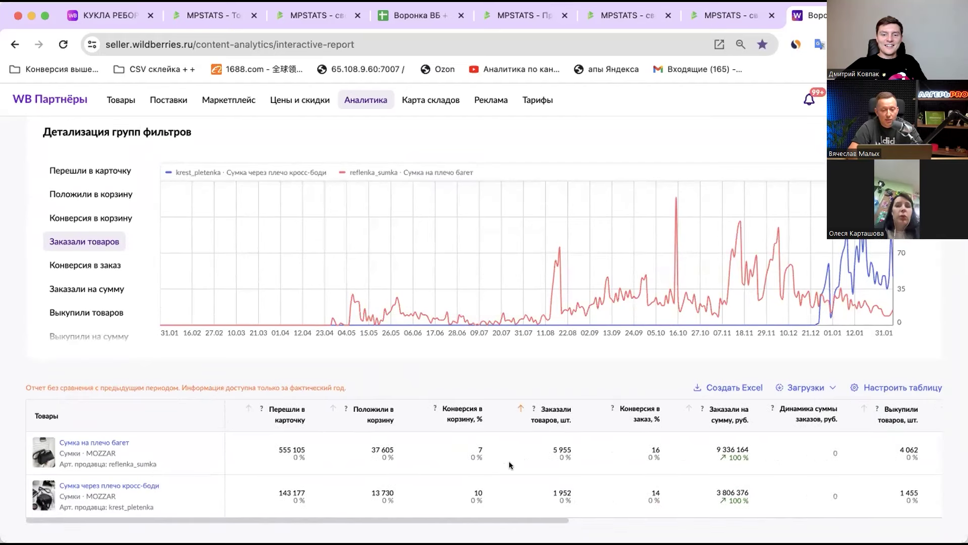
pyautogui.doubleClick(479, 450)
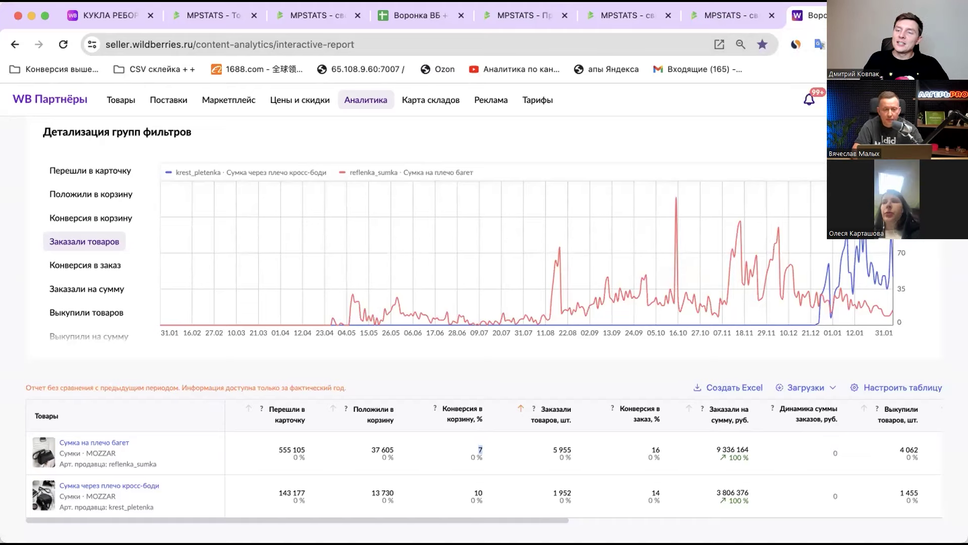
pyautogui.click(807, 15)
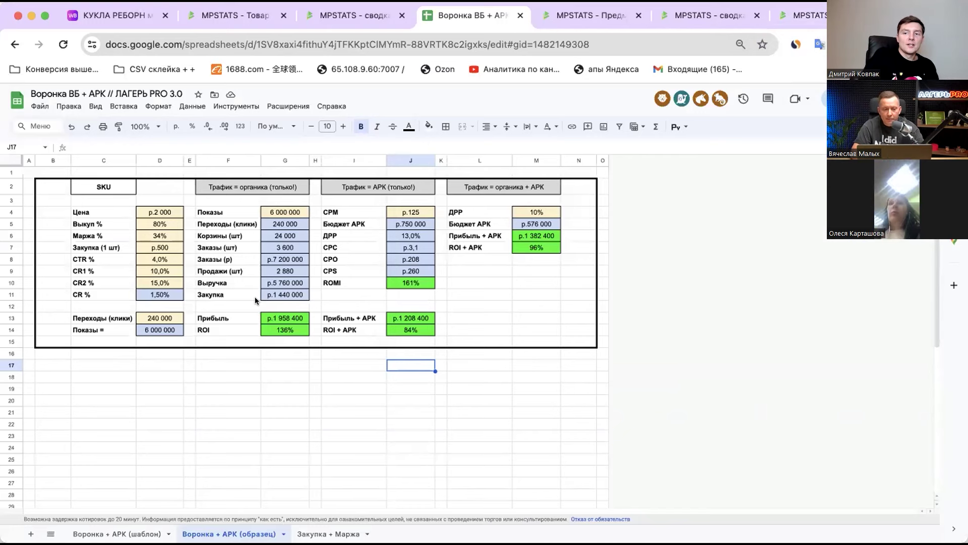
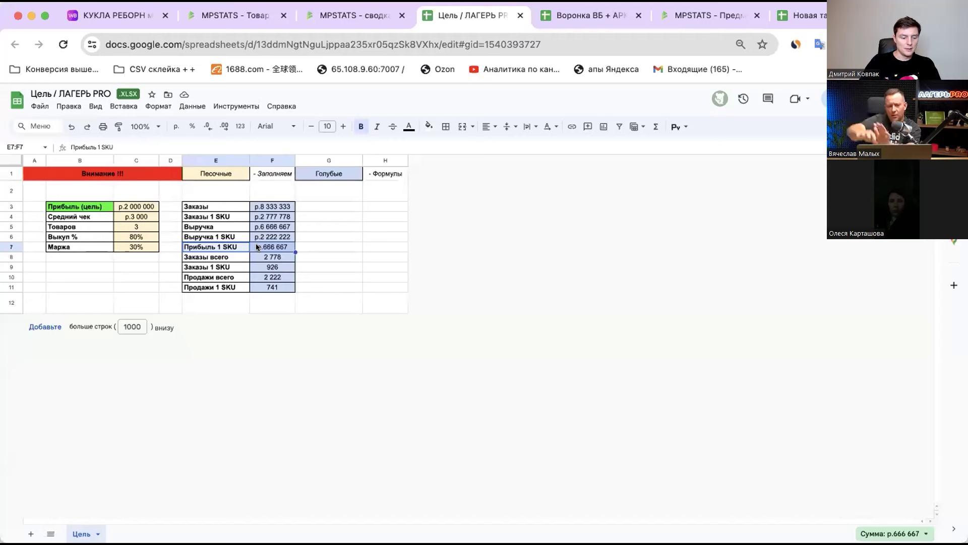
# Step: Review the profit per SKU, number of products and orders per SKU in the Цель spreadsheet
pyautogui.click(271, 251)
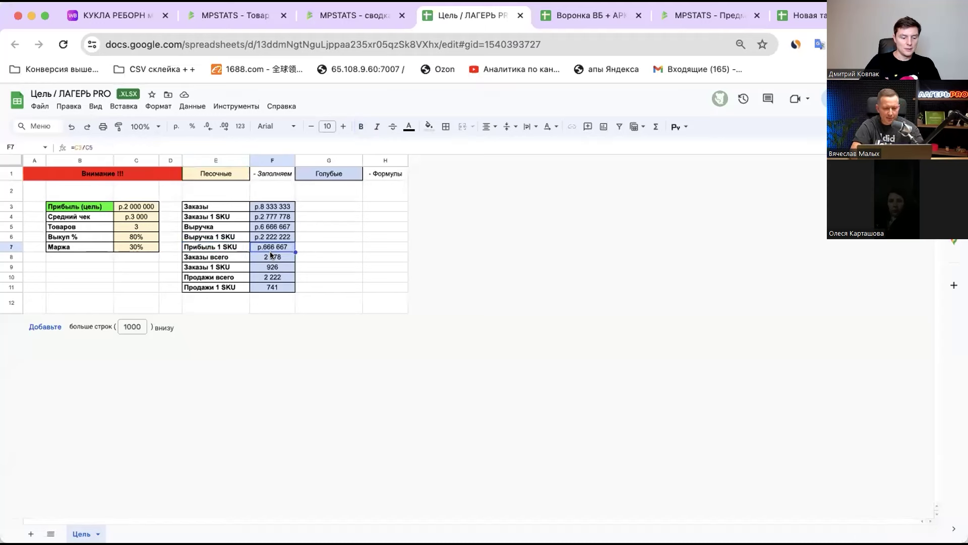
pyautogui.click(137, 235)
pyautogui.click(119, 218)
pyautogui.press('Down')
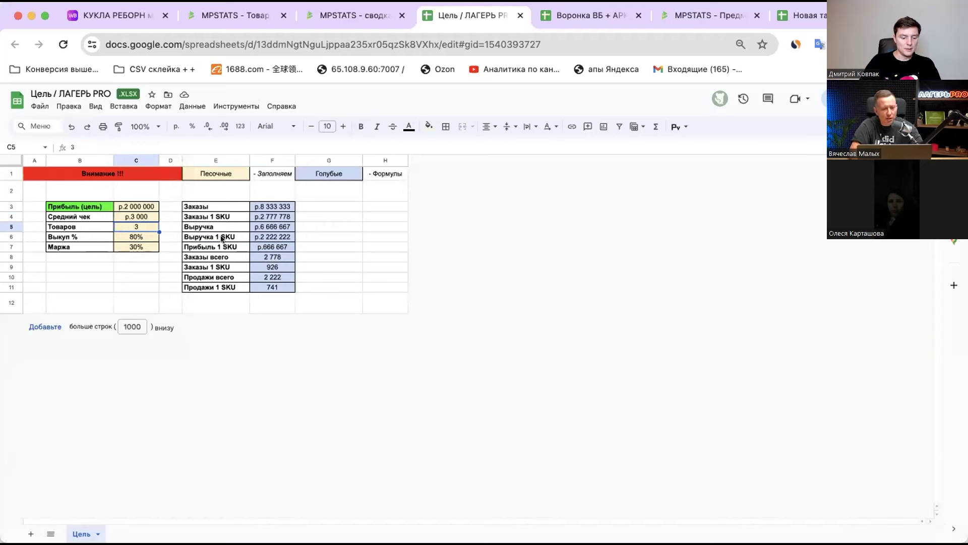
pyautogui.moveTo(210, 213); pyautogui.dragTo(264, 213)
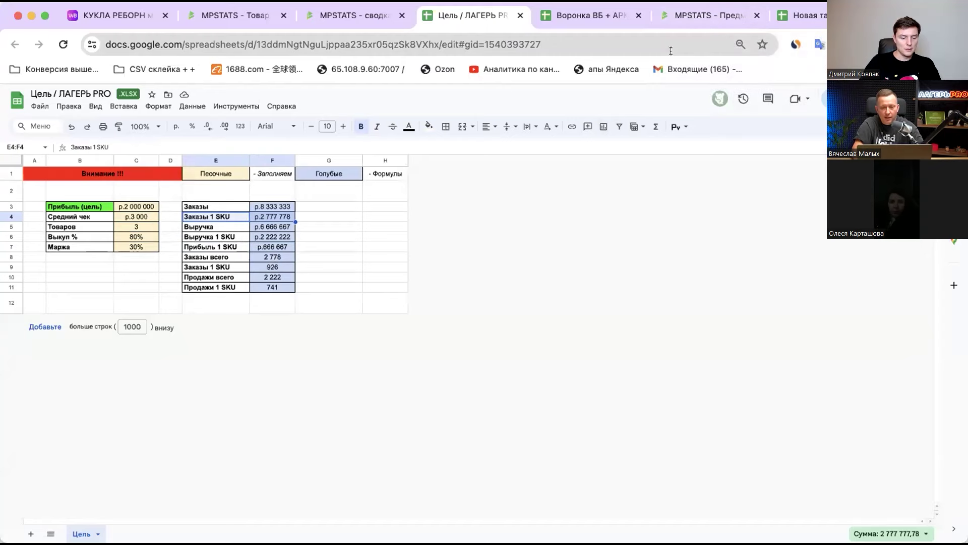
# Step: Switch to the MPSTATS report for Игрушки / Куклы and check the top product's 30-day revenue
pyautogui.click(693, 15)
pyautogui.click(71, 371)
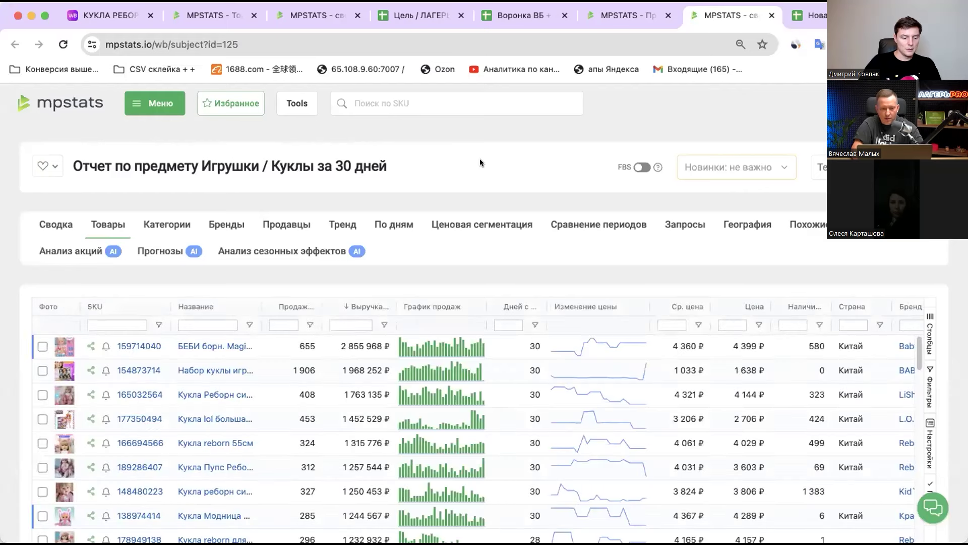
pyautogui.click(359, 343)
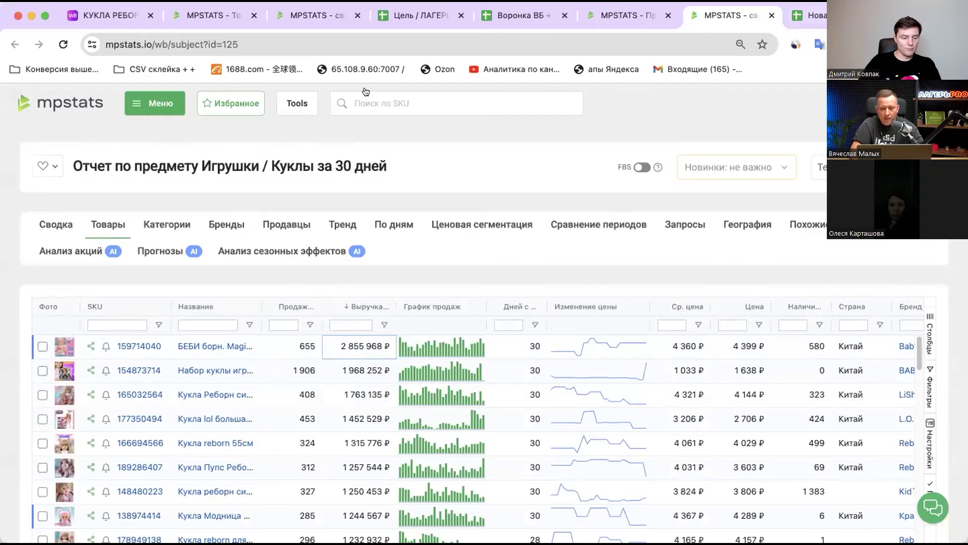
# Step: In the new niche table, enter the header "SKU ЦП" in cell D1
pyautogui.hotkey('ctrl', 'Tab')
pyautogui.click(285, 185)
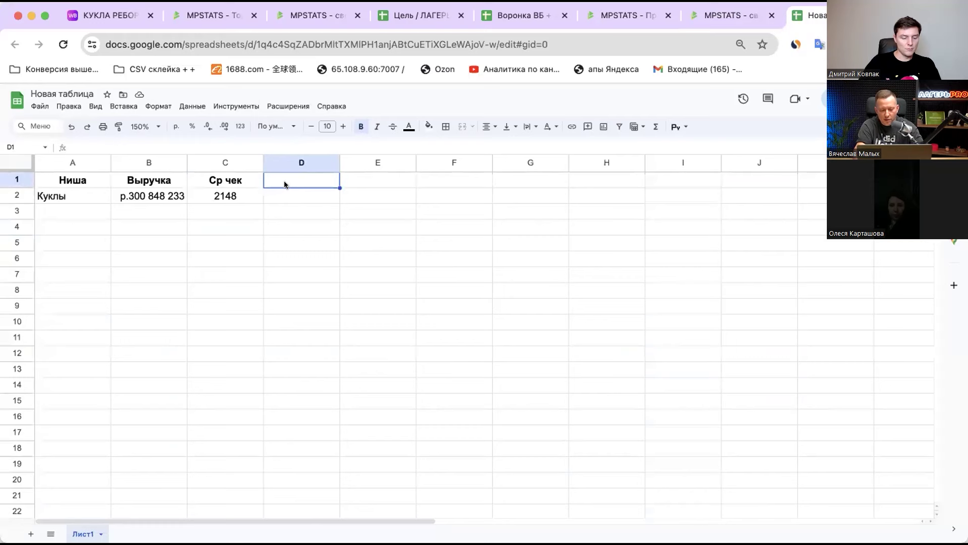
pyautogui.write('SKU WG')
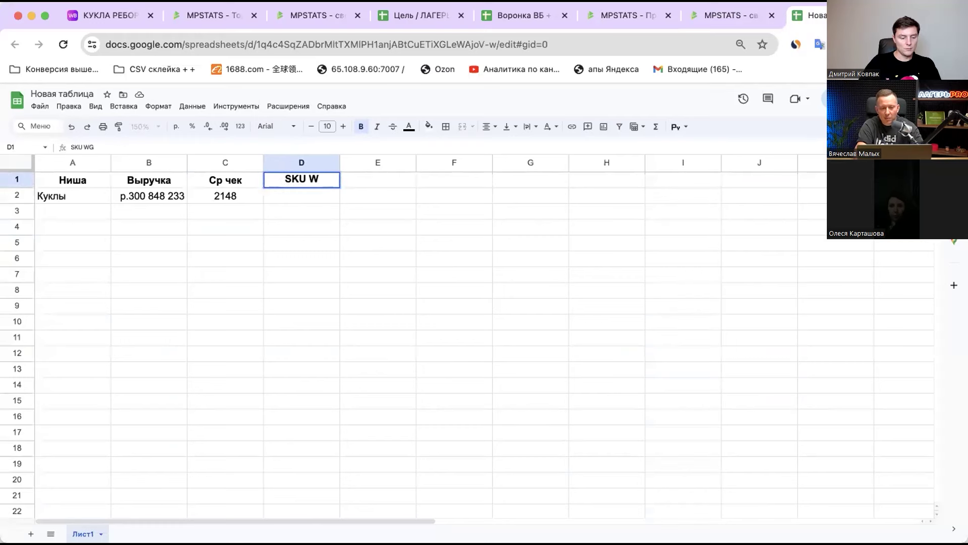
pyautogui.press('BackSpace')
pyautogui.write('ЦП')
pyautogui.press('Return')
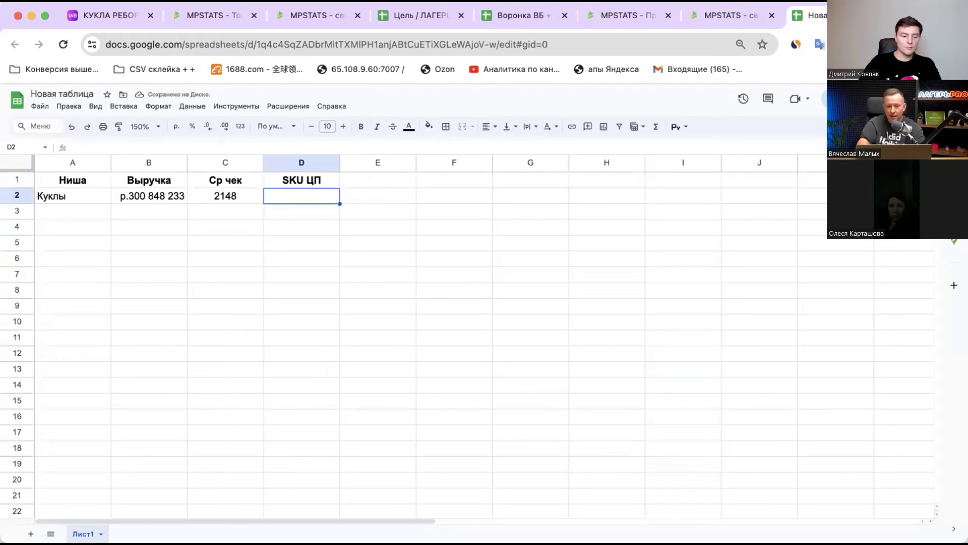
# Step: Recheck the orders target per SKU in the Цель spreadsheet, glance at the funnel calculator and return to the niche table
pyautogui.click(406, 8)
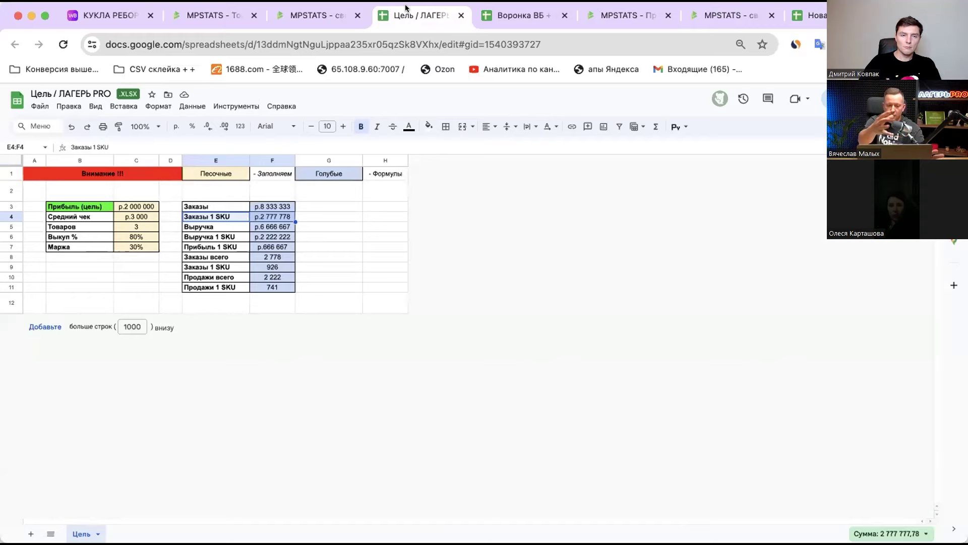
pyautogui.click(522, 15)
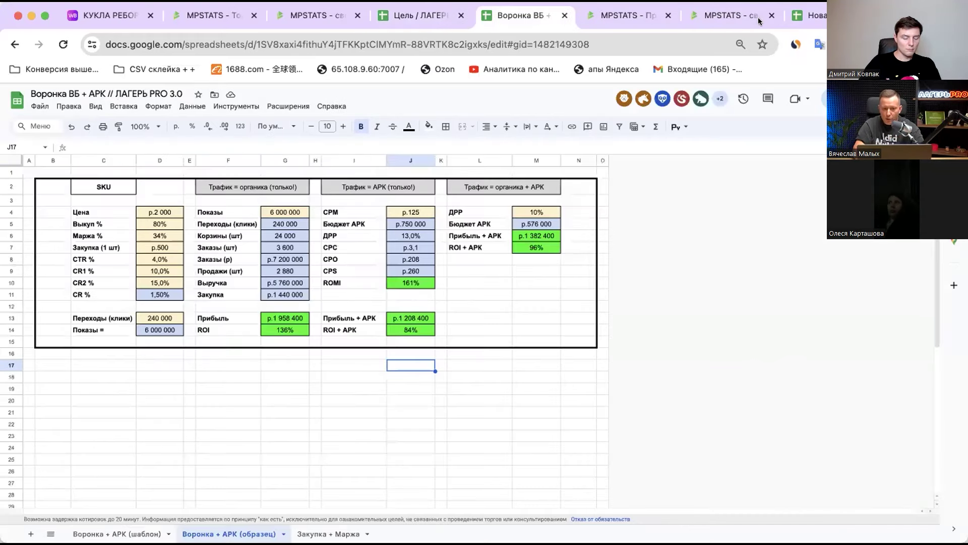
pyautogui.click(810, 15)
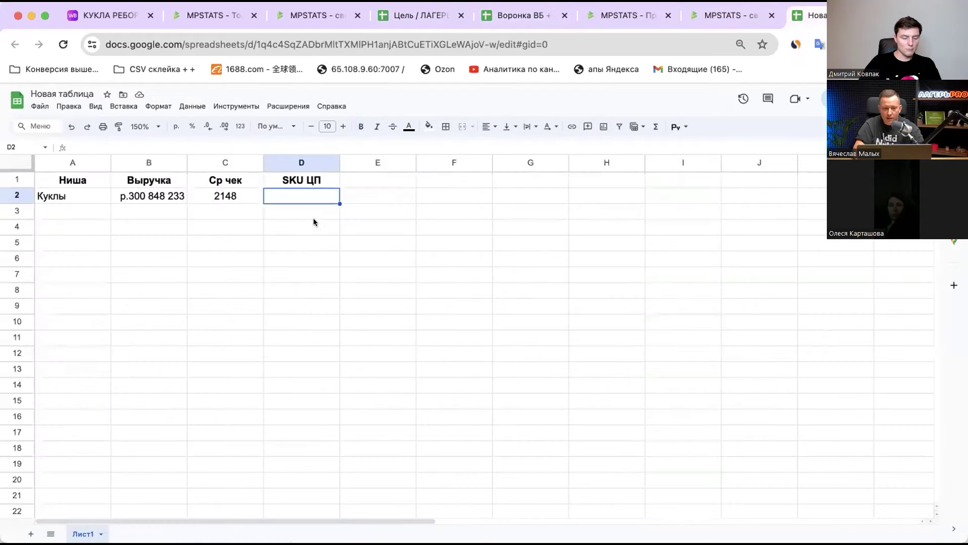
# Step: Centre the contents of column D and enter 1 in the SKU ЦП column for the Куклы niche
pyautogui.click(289, 160)
pyautogui.click(491, 132)
pyautogui.click(506, 145)
pyautogui.click(167, 207)
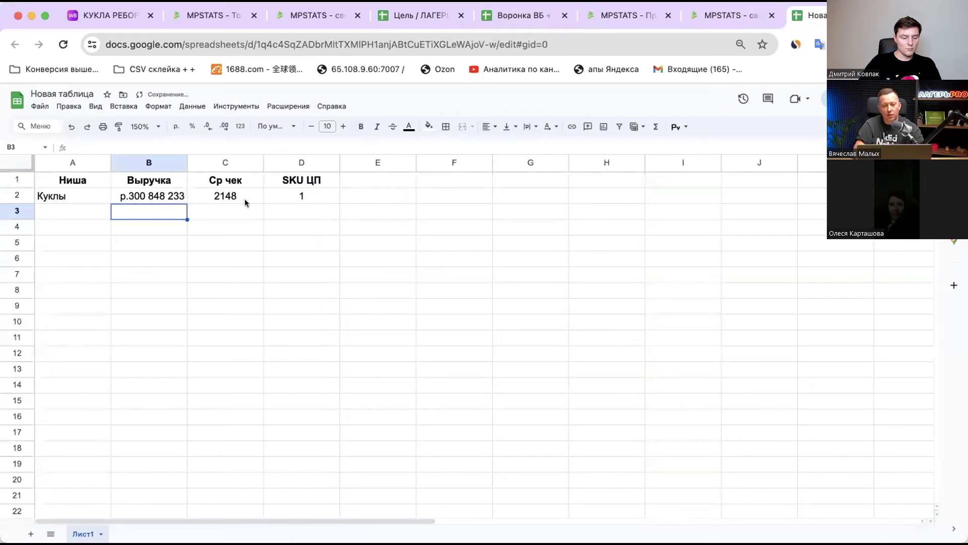
pyautogui.click(245, 201)
pyautogui.click(313, 197)
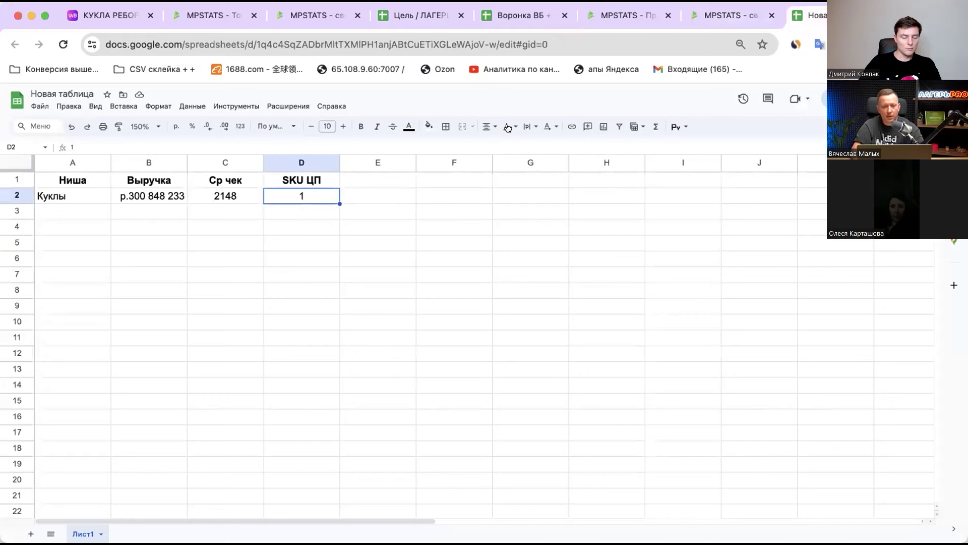
# Step: Duplicate the SKU ЦП column into column E and set cell D2 to 0
pyautogui.click(310, 165)
pyautogui.hotkey('ctrl', 'c')
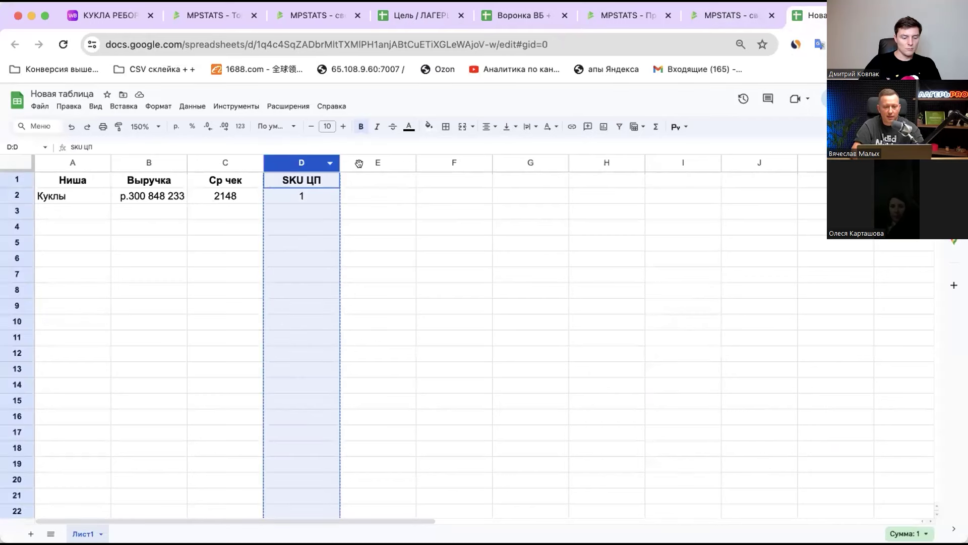
pyautogui.click(360, 166)
pyautogui.hotkey('ctrl', 'v')
pyautogui.click(315, 194)
pyautogui.write('0')
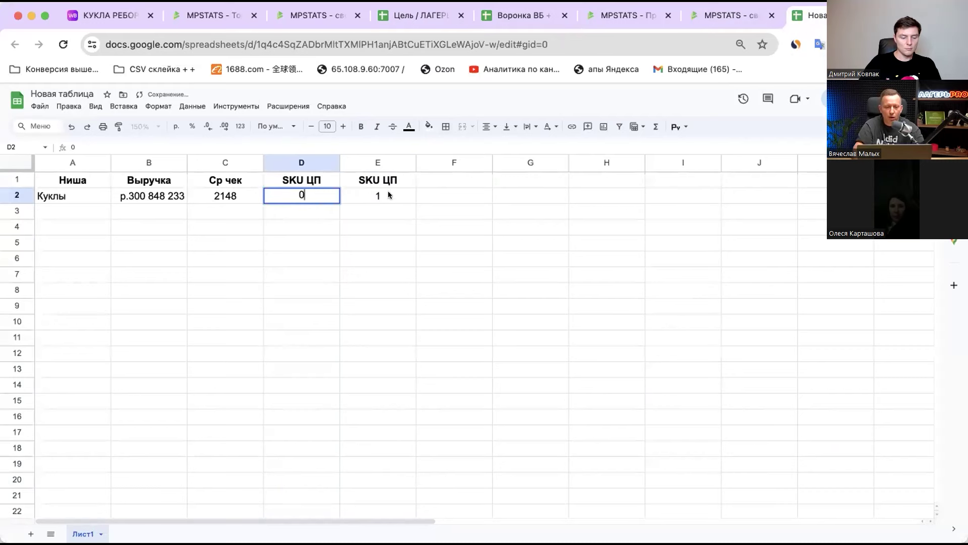
# Step: Change the header in cell E1 to "SKU 2м+"
pyautogui.click(373, 183)
pyautogui.doubleClick(373, 183)
pyautogui.press('BackSpace')
pyautogui.press('BackSpace')
pyautogui.write('2м+')
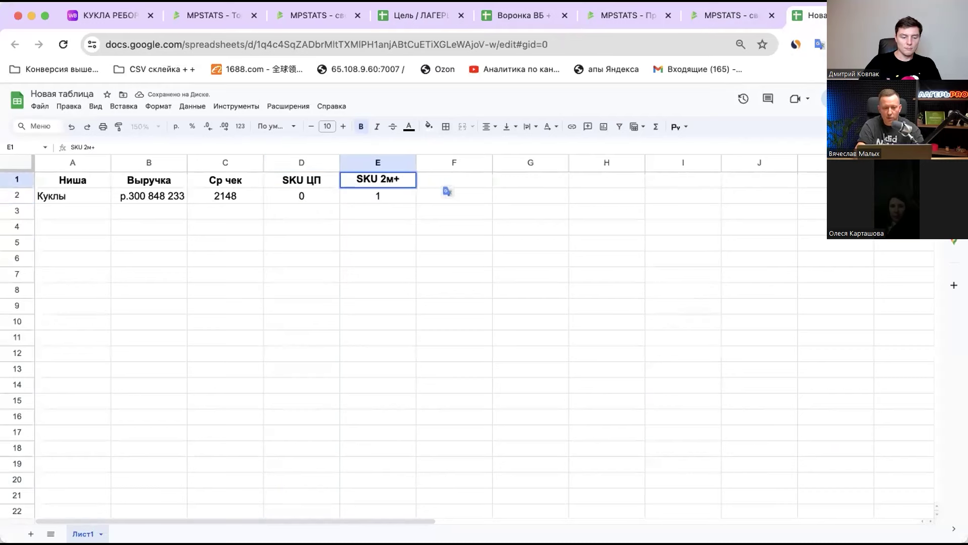
pyautogui.click(448, 194)
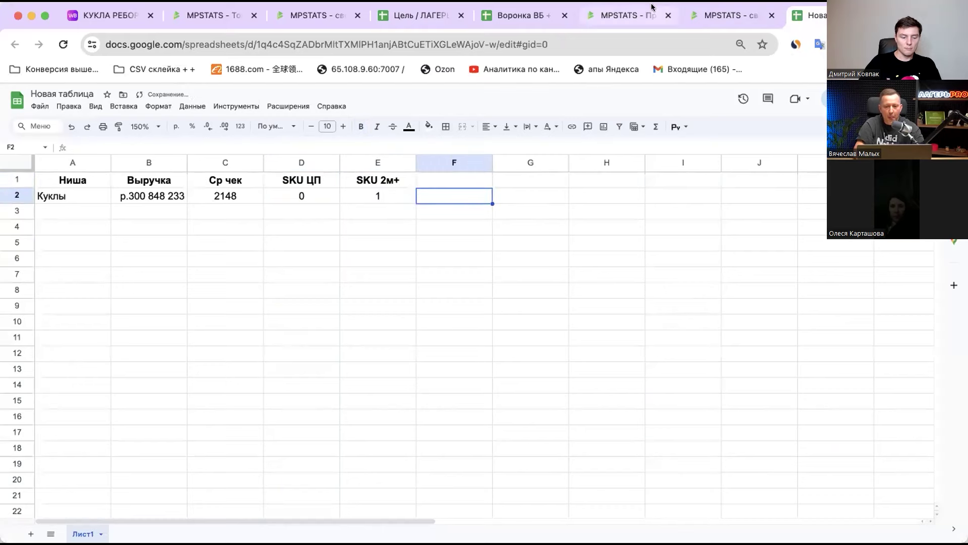
# Step: Search the MPSTATS niche list for "плать" and open the product report for Одежда / Платья, viewing its period options without choosing one
pyautogui.click(606, 16)
pyautogui.doubleClick(137, 224)
pyautogui.write('плать')
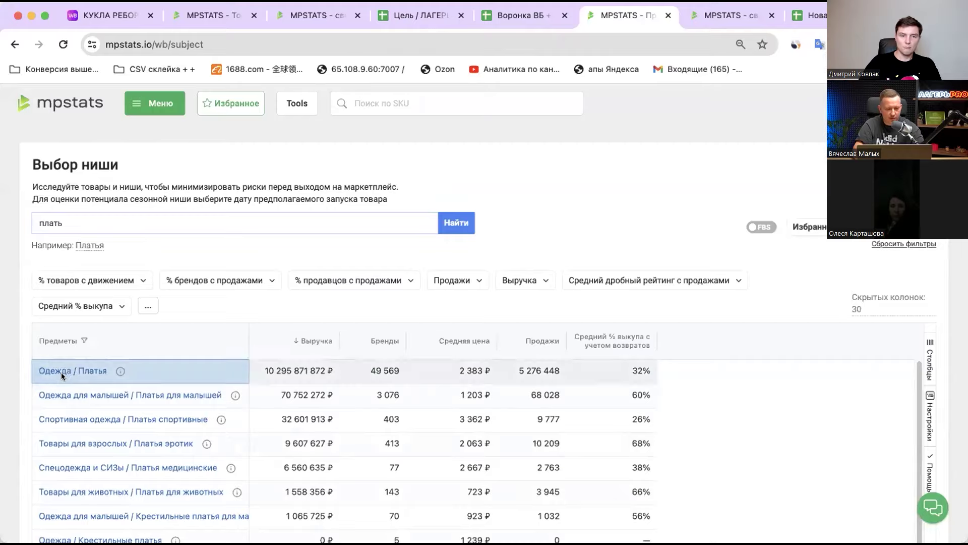
pyautogui.click(78, 370)
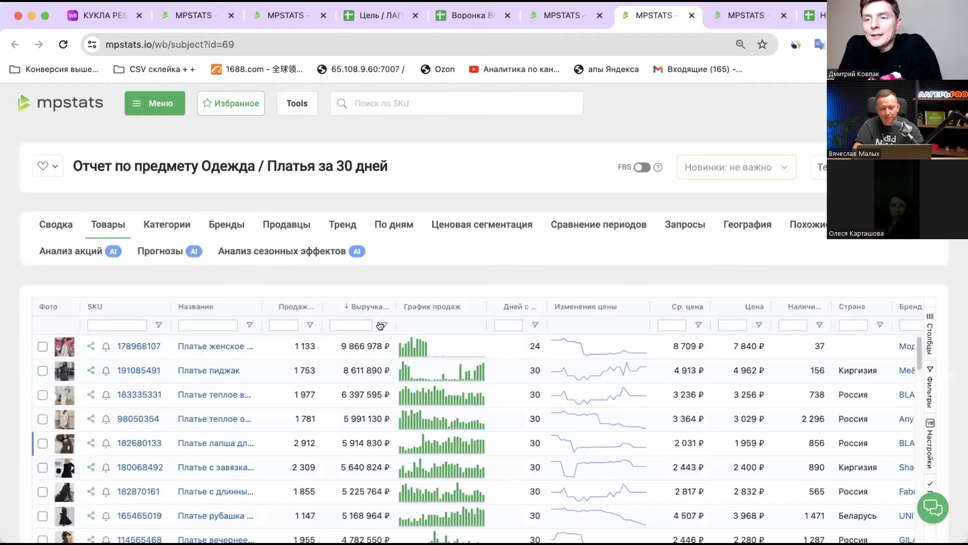
pyautogui.click(820, 167)
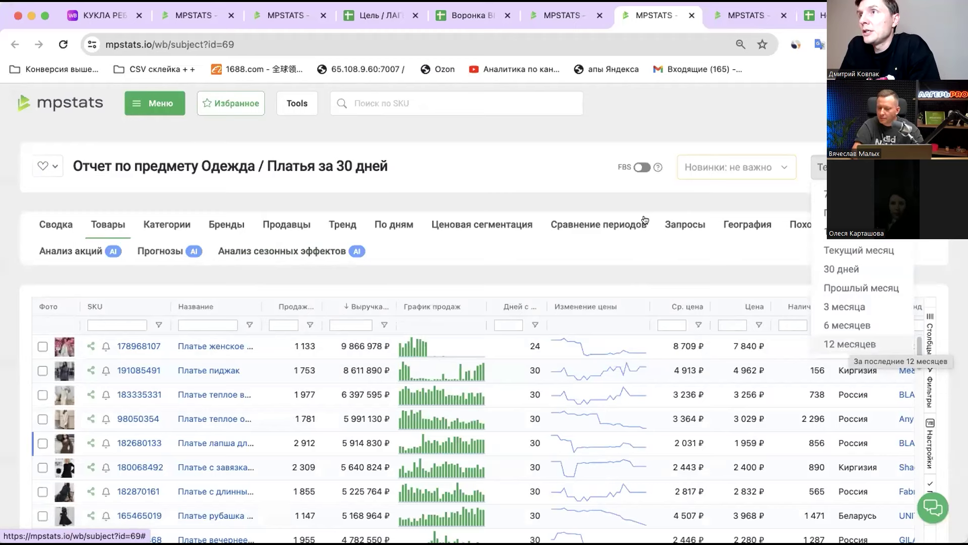
pyautogui.click(625, 244)
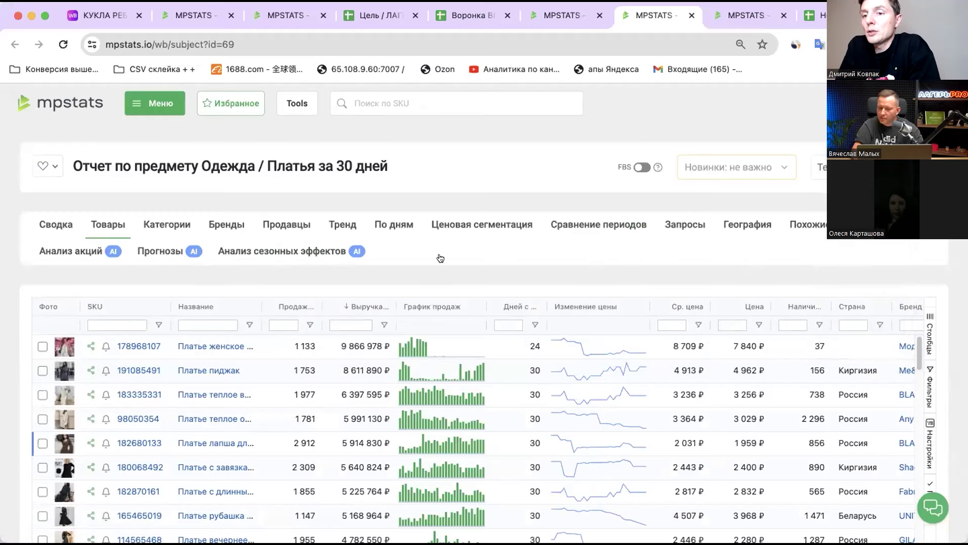
# Step: Filter the dresses by an average price greater than 3000
pyautogui.click(700, 326)
pyautogui.click(713, 344)
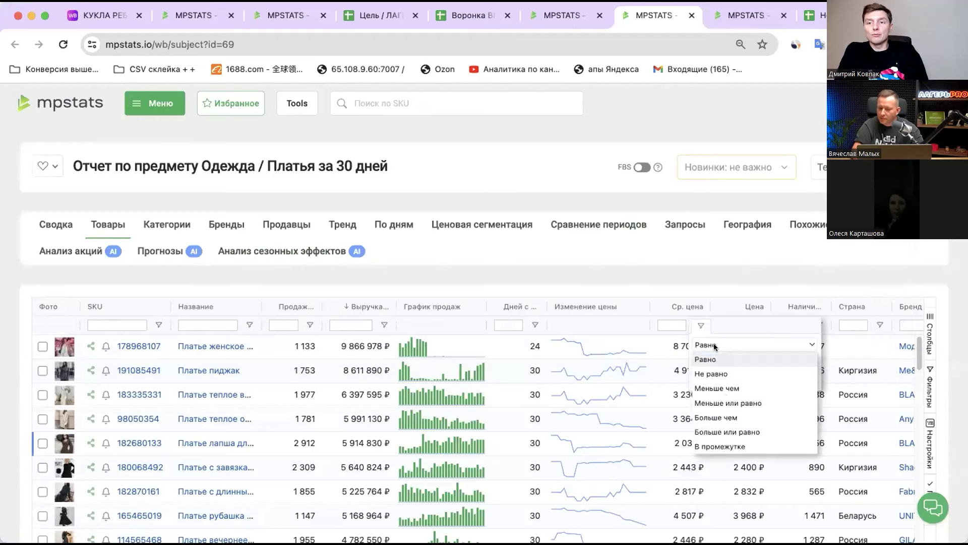
pyautogui.click(725, 417)
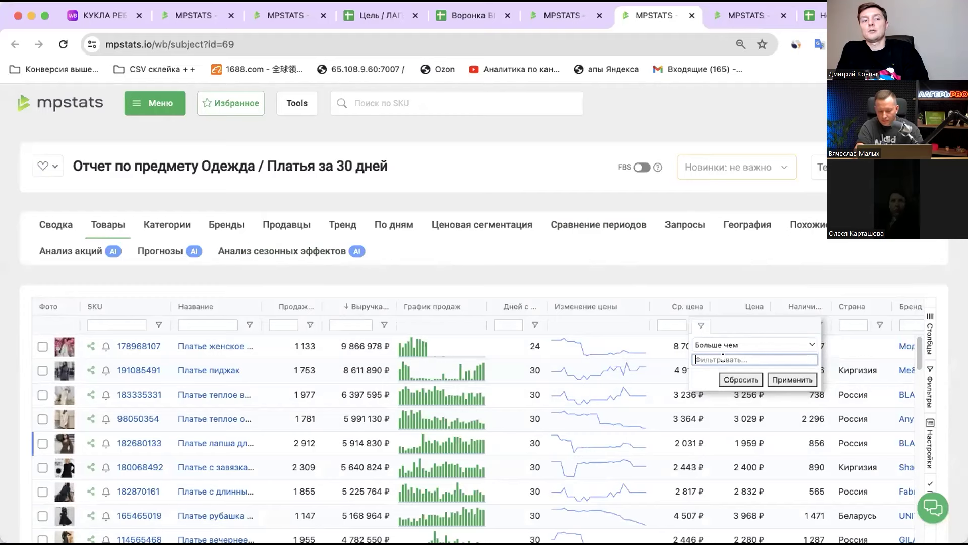
pyautogui.write('3000')
pyautogui.press('Return')
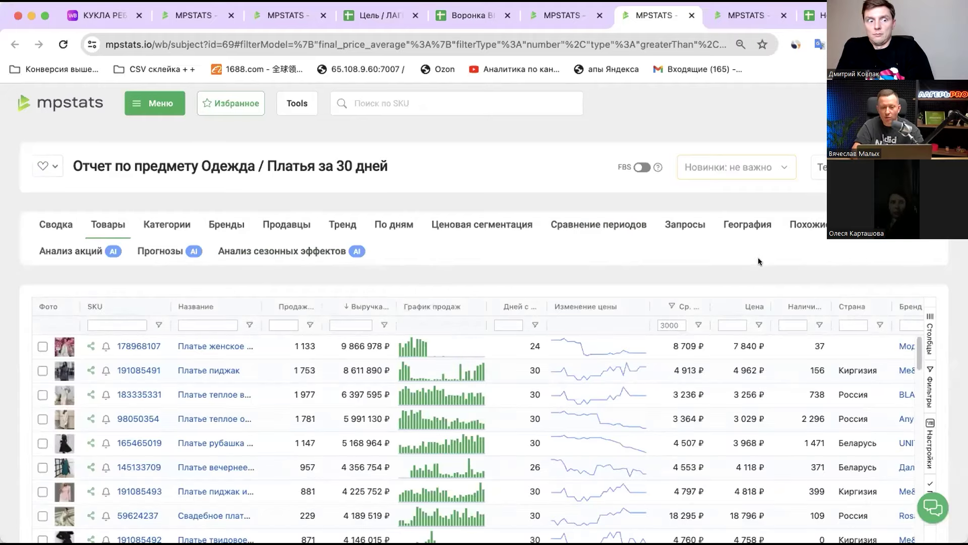
# Step: Set the dresses report period to 12 months
pyautogui.scroll(-2, 682, 165)
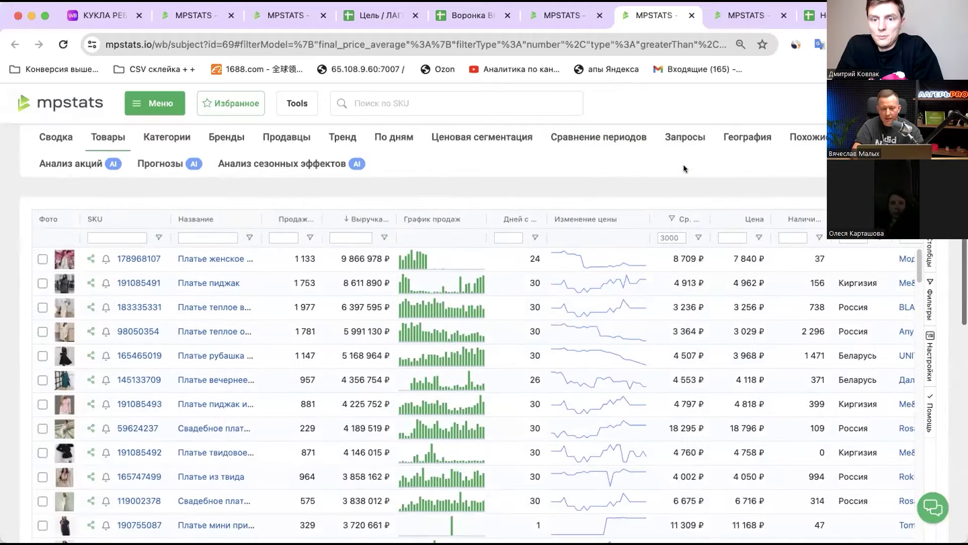
pyautogui.scroll(2, 684, 165)
pyautogui.scroll(-1, 685, 167)
pyautogui.click(819, 167)
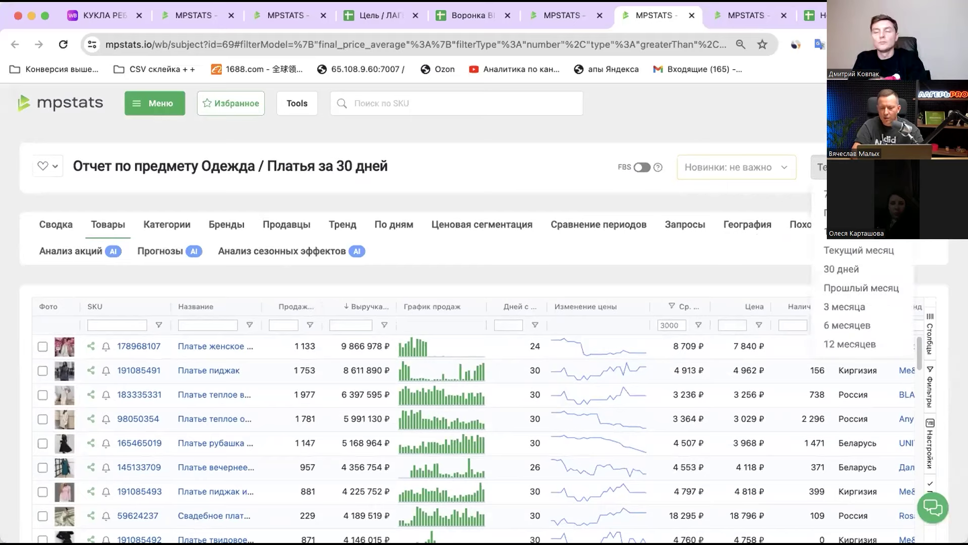
pyautogui.click(831, 343)
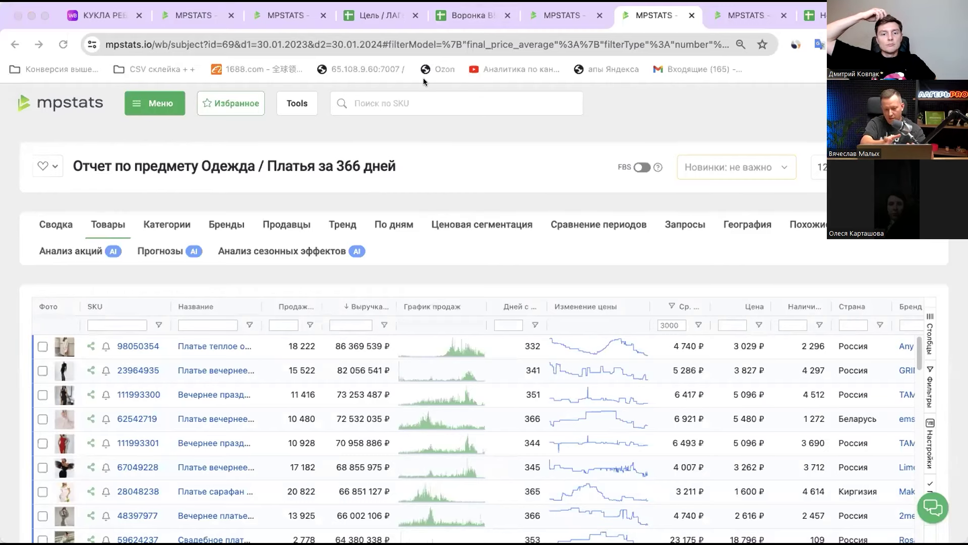
# Step: Examine the yearly revenue of the dresses on the first page, down to the end of its list
pyautogui.scroll(-15, 219, 418)
pyautogui.scroll(2, 219, 417)
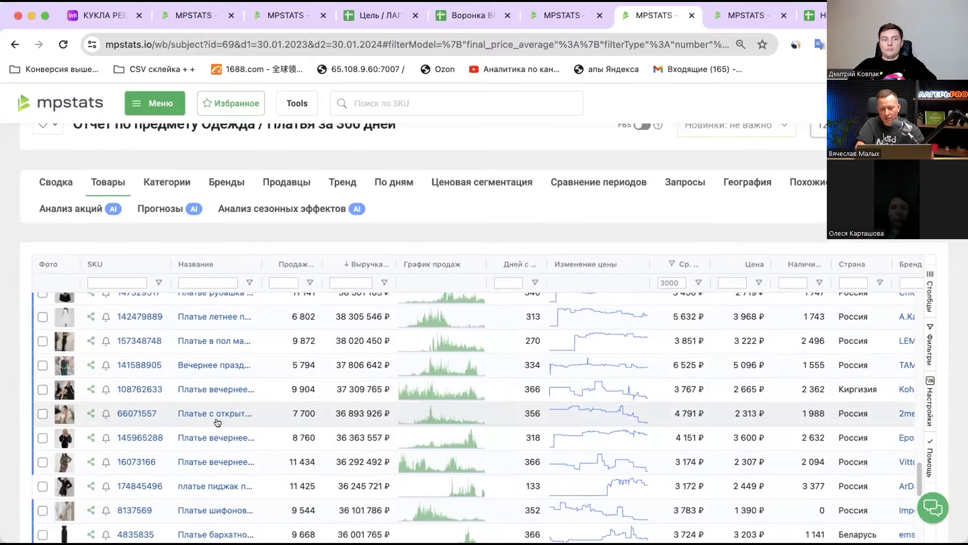
pyautogui.scroll(15, 219, 417)
pyautogui.scroll(-3, 341, 212)
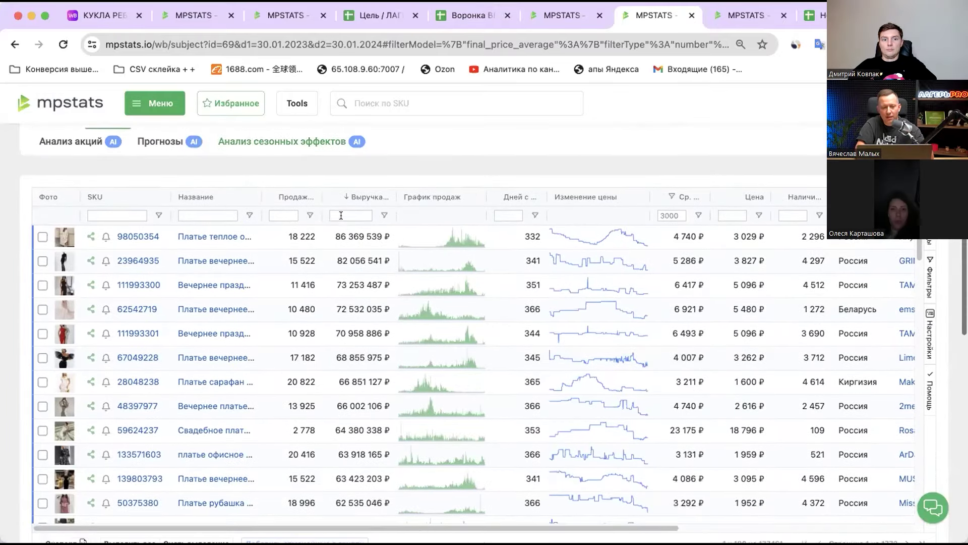
pyautogui.scroll(-5, 477, 229)
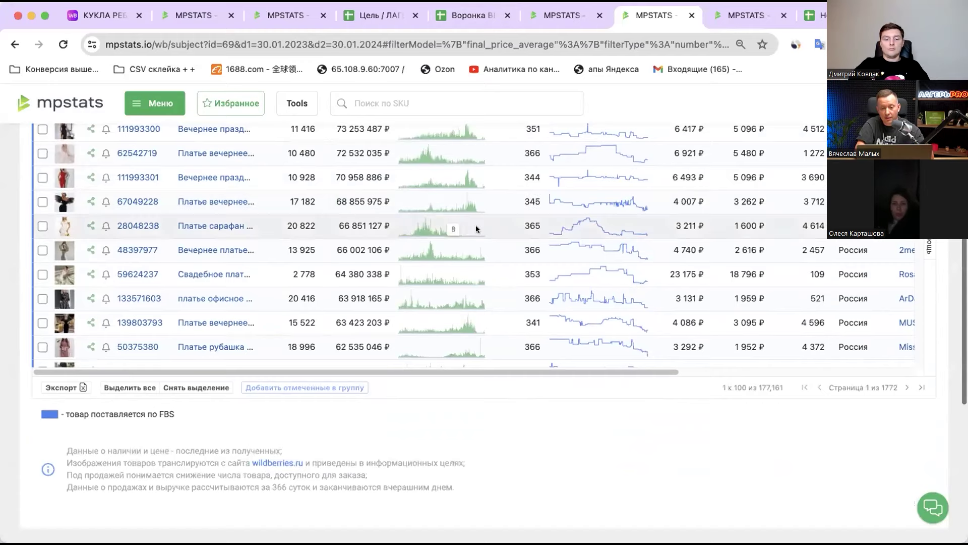
pyautogui.scroll(-20, 476, 229)
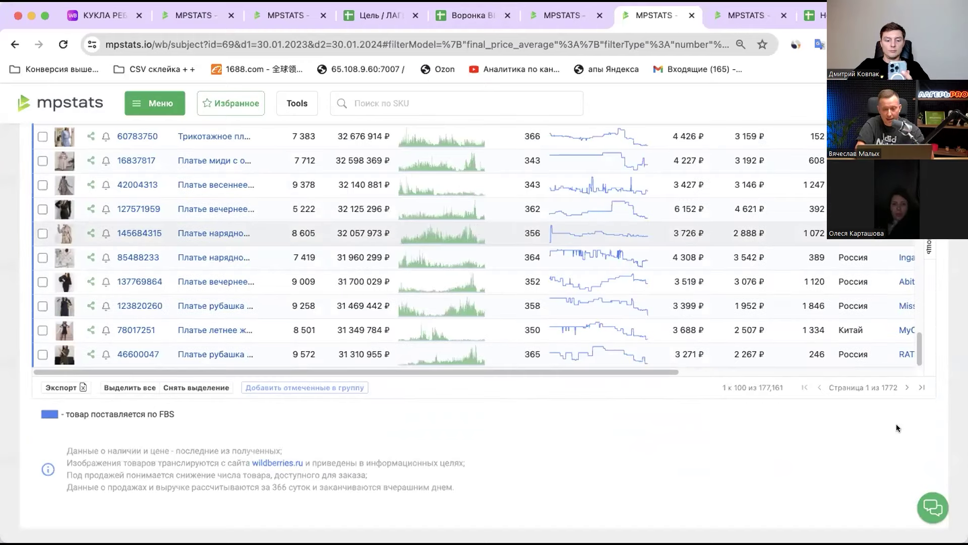
# Step: Go on to the second and third pages of dresses and compare the yearly revenue per SKU
pyautogui.click(906, 388)
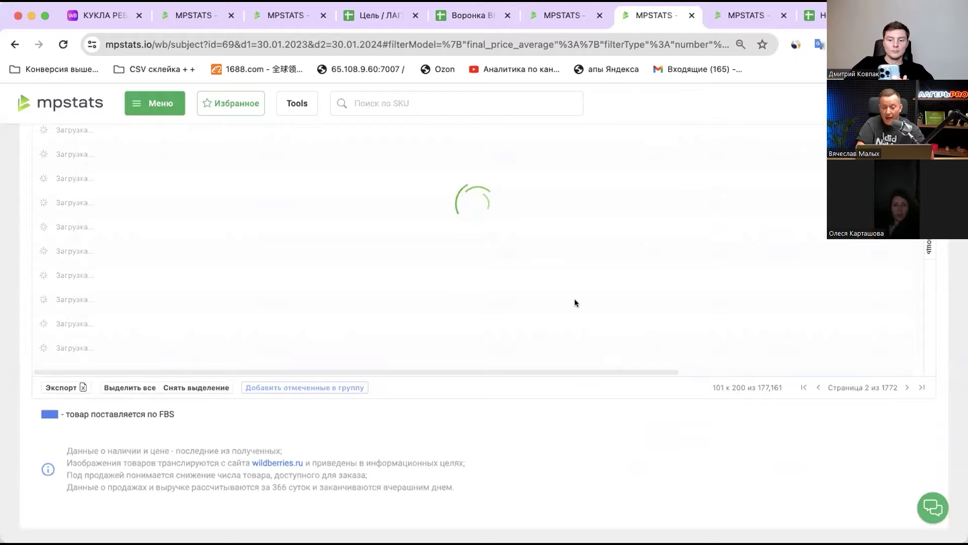
pyautogui.scroll(-10, 575, 302)
pyautogui.scroll(10, 574, 300)
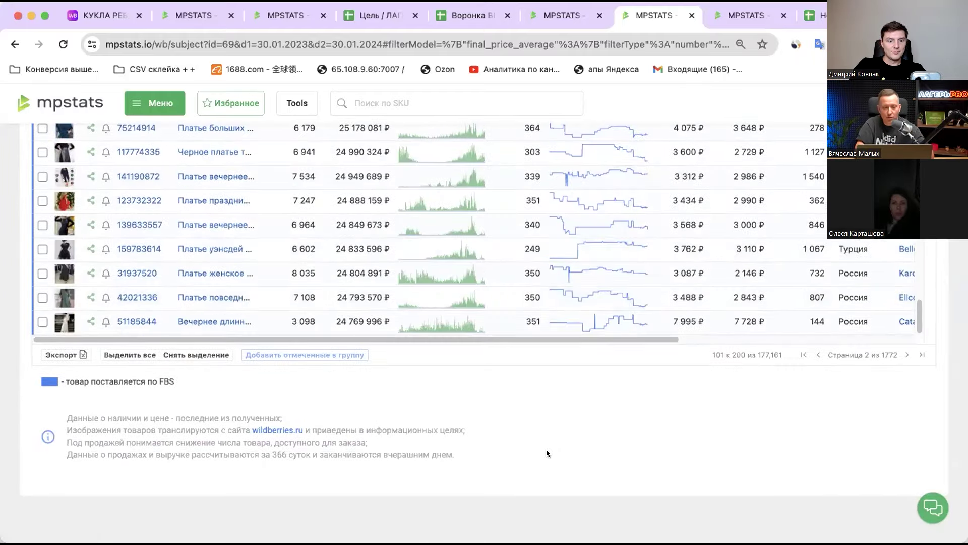
pyautogui.scroll(2, 546, 453)
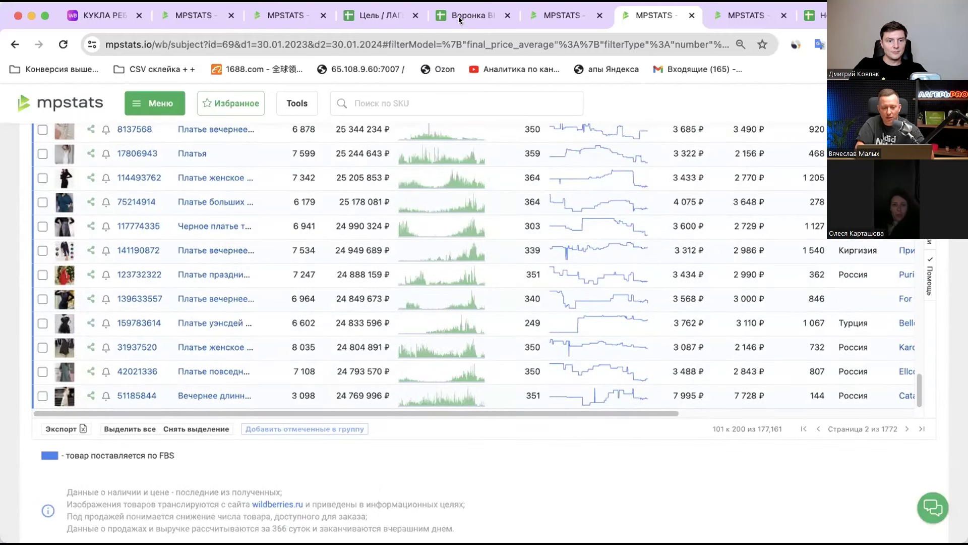
pyautogui.click(904, 429)
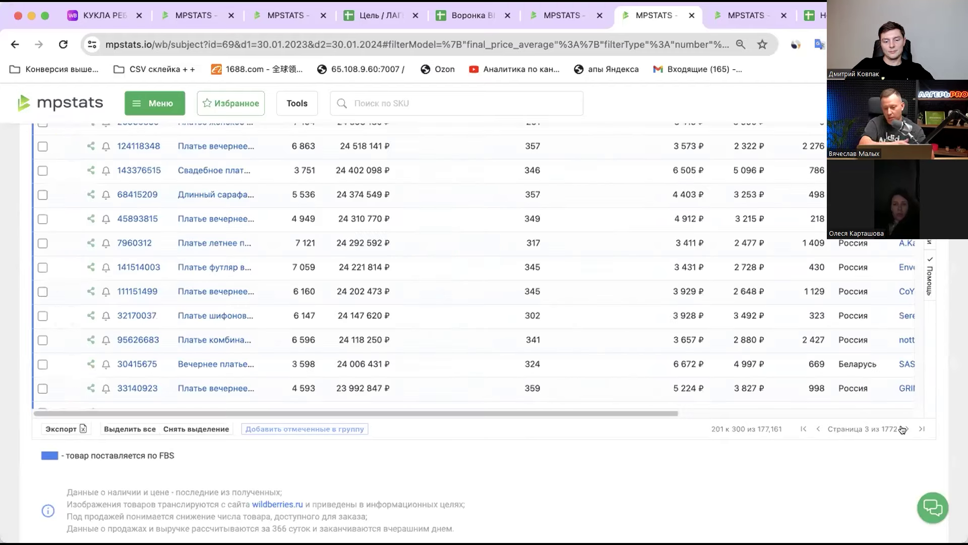
pyautogui.scroll(5, 498, 341)
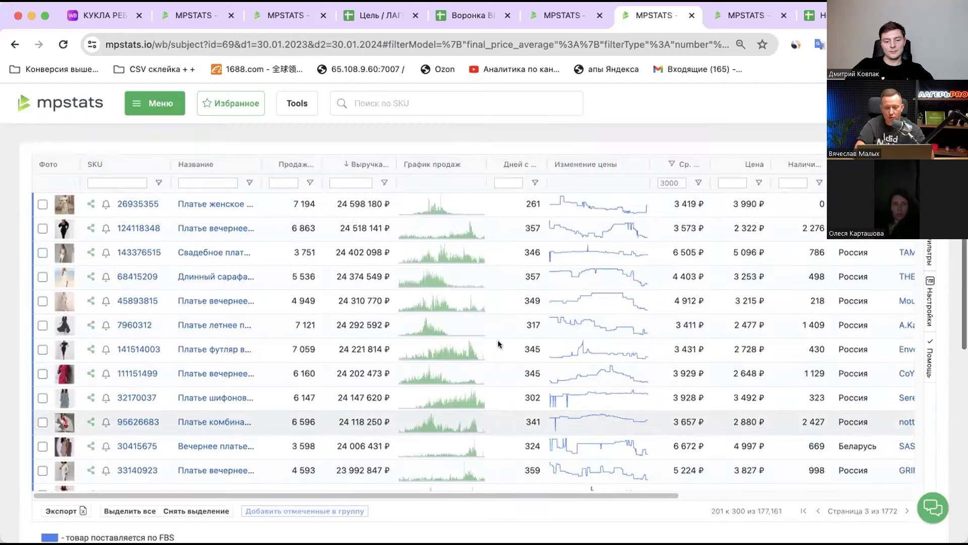
pyautogui.scroll(-5, 498, 340)
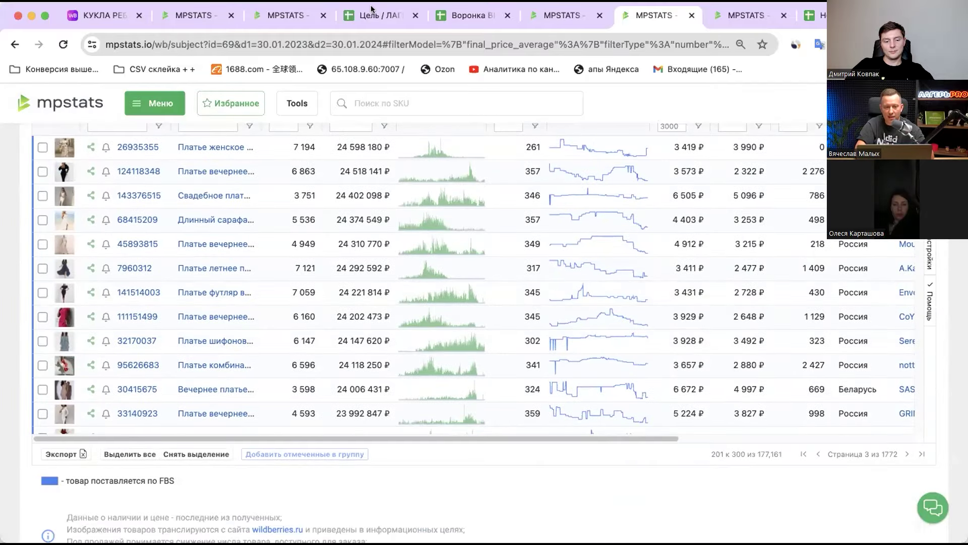
# Step: Switch to the niche table in Google Sheets and enter 210 under SKU 2м+ in cell E3
pyautogui.click(812, 15)
pyautogui.click(379, 195)
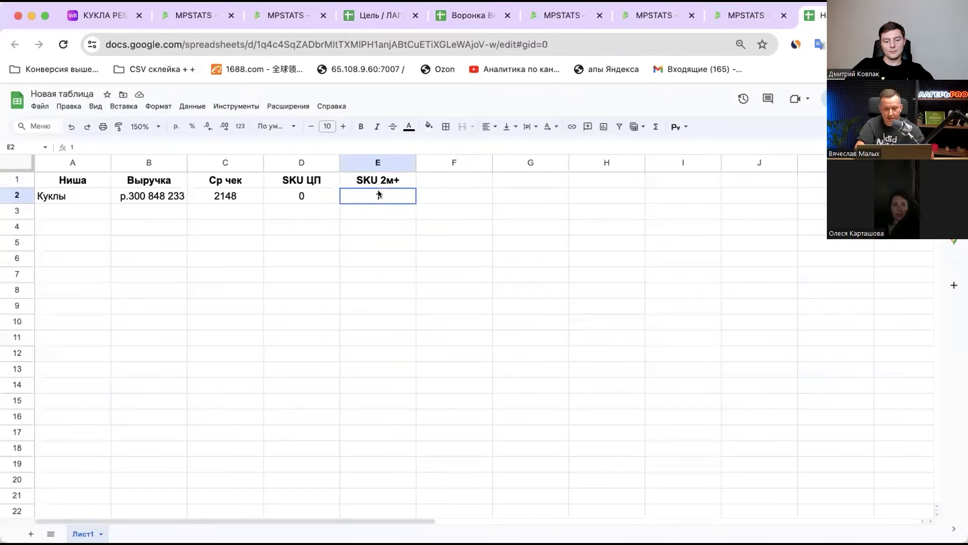
pyautogui.click(374, 207)
pyautogui.write('210')
pyautogui.press('Return')
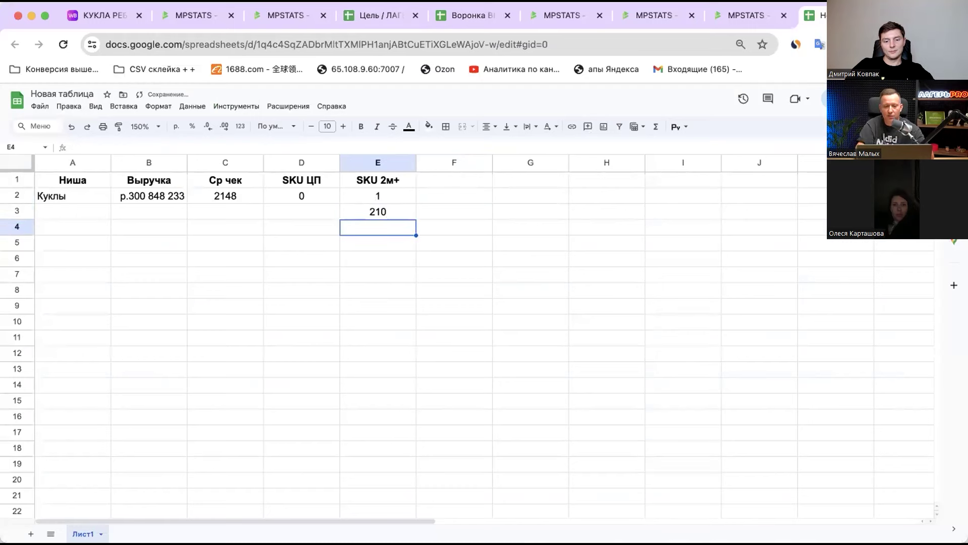
pyautogui.click(375, 210)
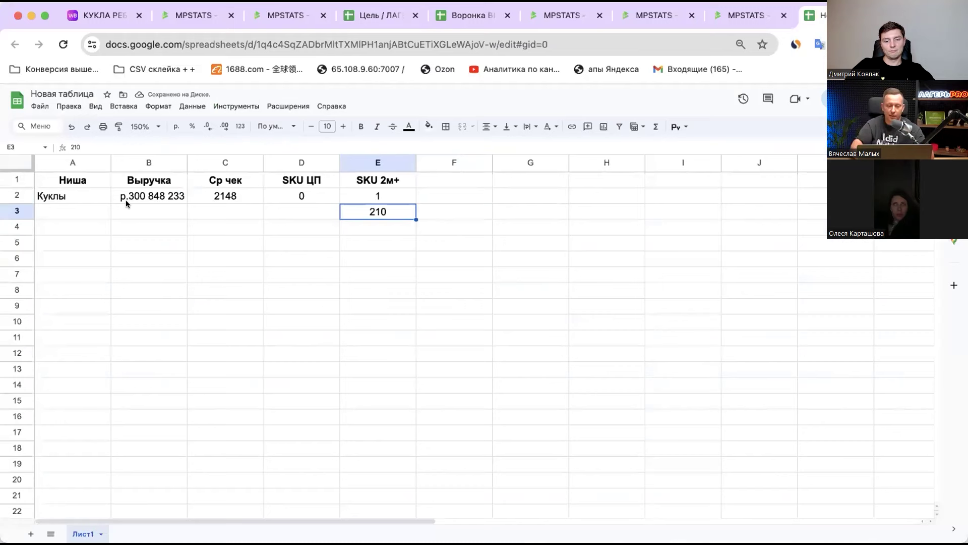
pyautogui.click(76, 213)
pyautogui.write('Платья')
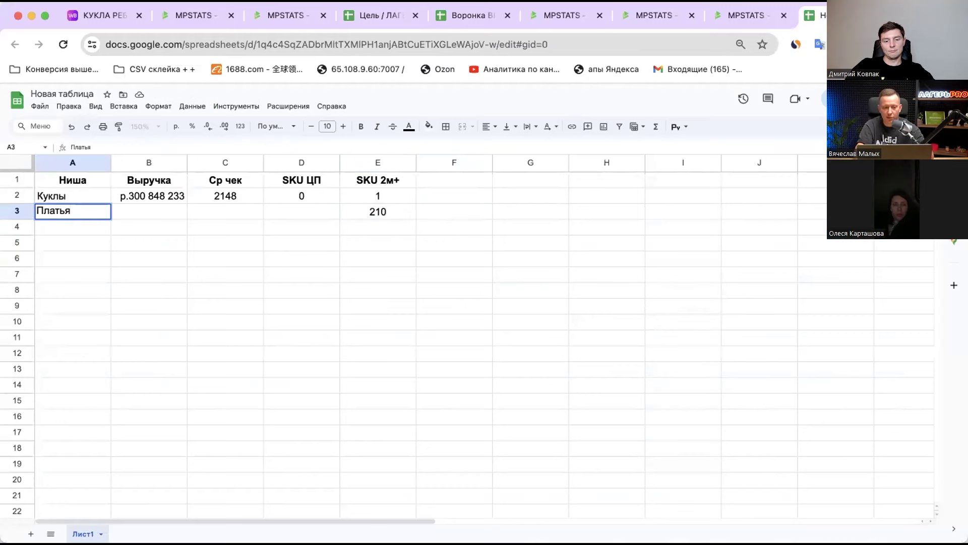
pyautogui.press('Return')
pyautogui.click(142, 215)
pyautogui.write('1000000000')
pyautogui.press('Return')
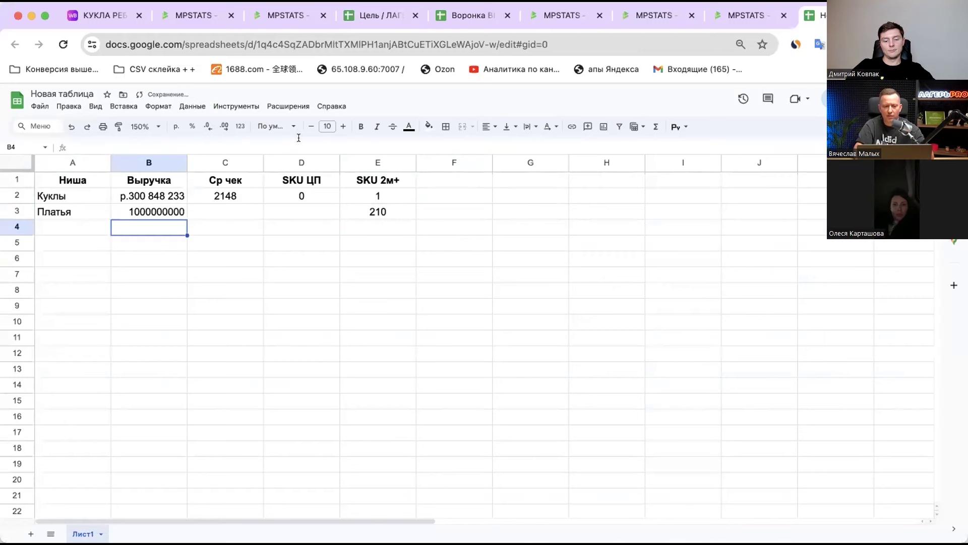
pyautogui.click(155, 197)
pyautogui.click(118, 127)
pyautogui.click(144, 207)
pyautogui.doubleClick(147, 206)
pyautogui.write('0')
pyautogui.press('Return')
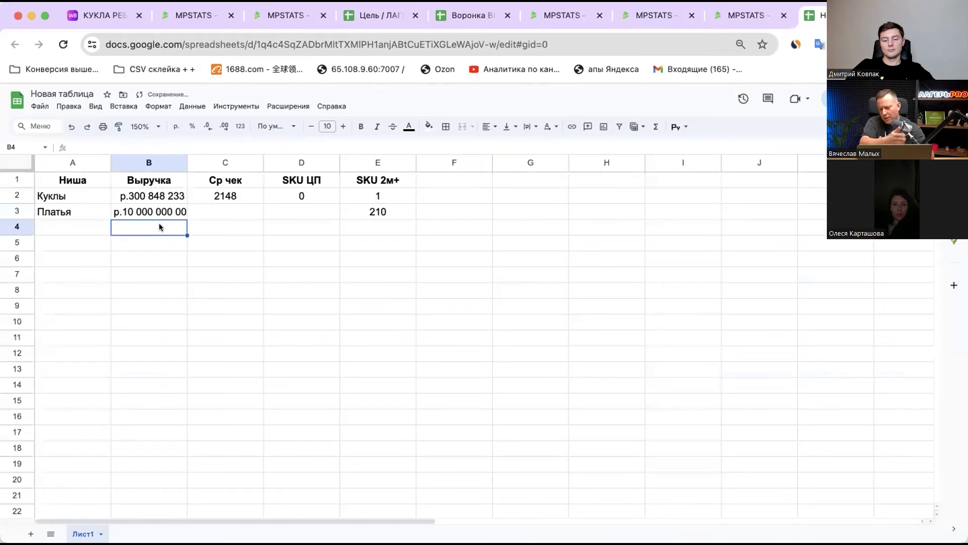